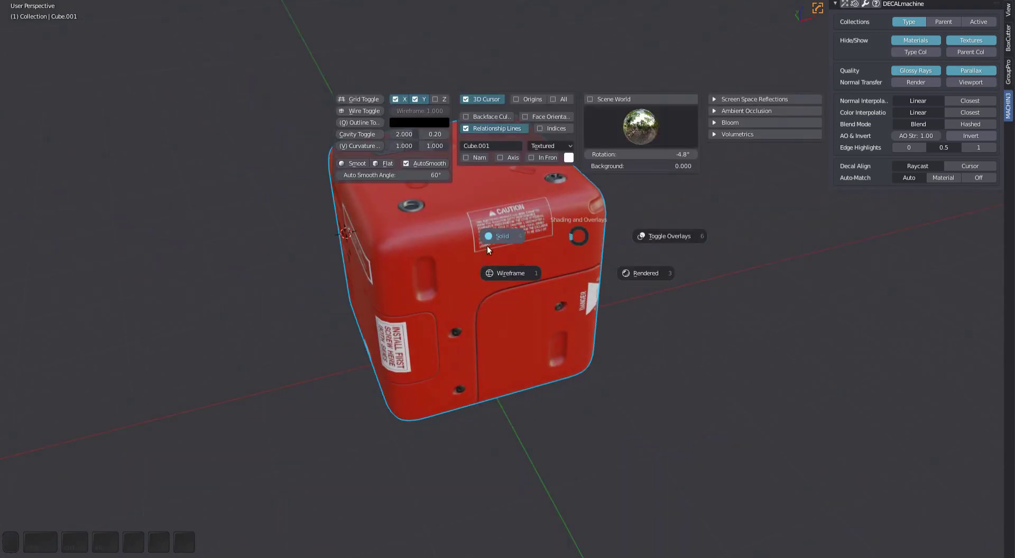
# - Deselect the cube and select its vertical recess, emergency access label and caution label decals
pyautogui.click(487, 246)
pyautogui.moveTo(526, 288)
pyautogui.mouseDown(button='middle')
pyautogui.moveTo(732, 245)
pyautogui.moveTo(556, 268)
pyautogui.moveTo(552, 259)
pyautogui.moveTo(459, 263)
pyautogui.moveTo(500, 247)
pyautogui.moveTo(581, 280)
pyautogui.mouseUp(button='middle')
pyautogui.hotkey('alt', 'h')
pyautogui.press('pageup')
pyautogui.hotkey('alt', 'h')
pyautogui.keyDown('ctrl'); pyautogui.moveTo(582, 281); pyautogui.dragTo(513, 280, button='middle'); pyautogui.keyUp('ctrl')
pyautogui.moveTo(513, 280); pyautogui.dragTo(484, 280, button='middle')
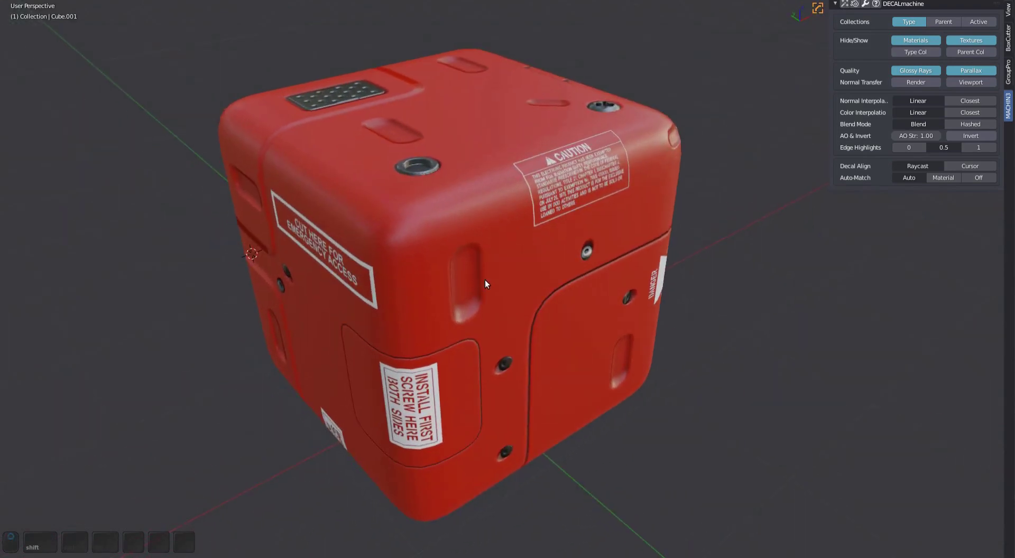
pyautogui.keyDown('shift'); pyautogui.click(467, 272); pyautogui.keyUp('shift')
pyautogui.keyDown('shift'); pyautogui.click(354, 271); pyautogui.keyUp('shift')
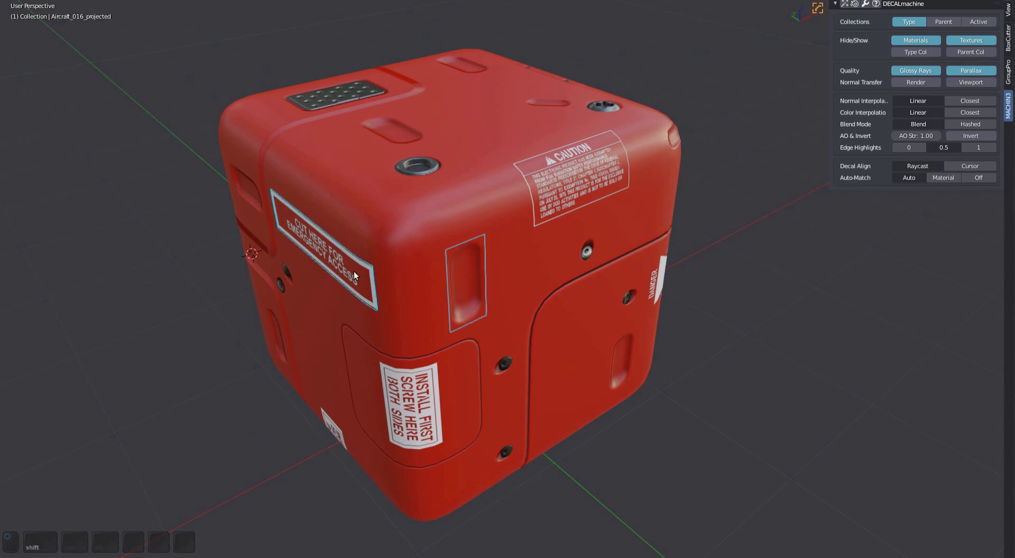
pyautogui.keyDown('shift'); pyautogui.click(562, 190); pyautogui.keyUp('shift')
pyautogui.keyDown('shift'); pyautogui.moveTo(688, 332); pyautogui.dragTo(577, 303, button='middle'); pyautogui.keyUp('shift')
pyautogui.scroll(-2, 620, 291)
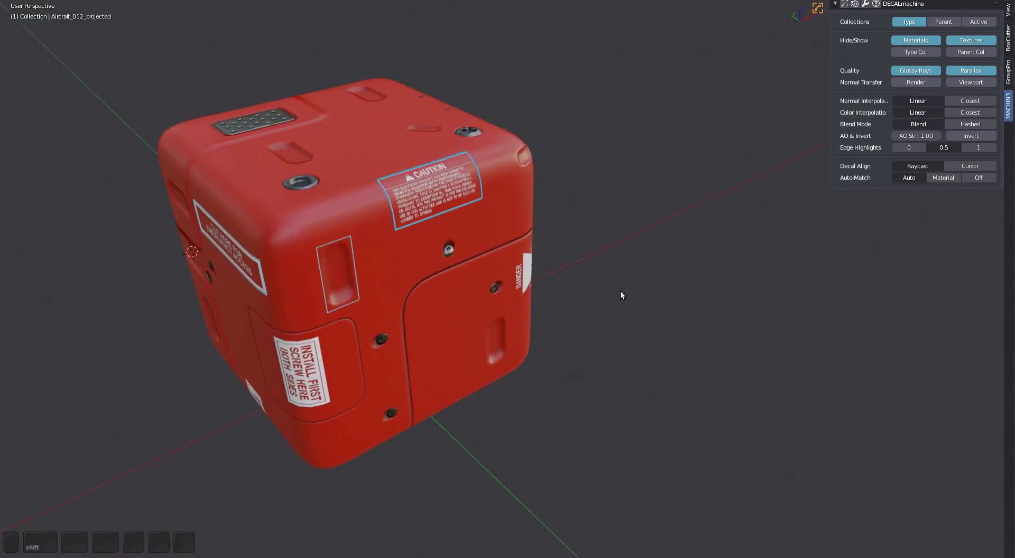
# - Try a different height for the three selected decals with Adjust Decals
pyautogui.press('d')
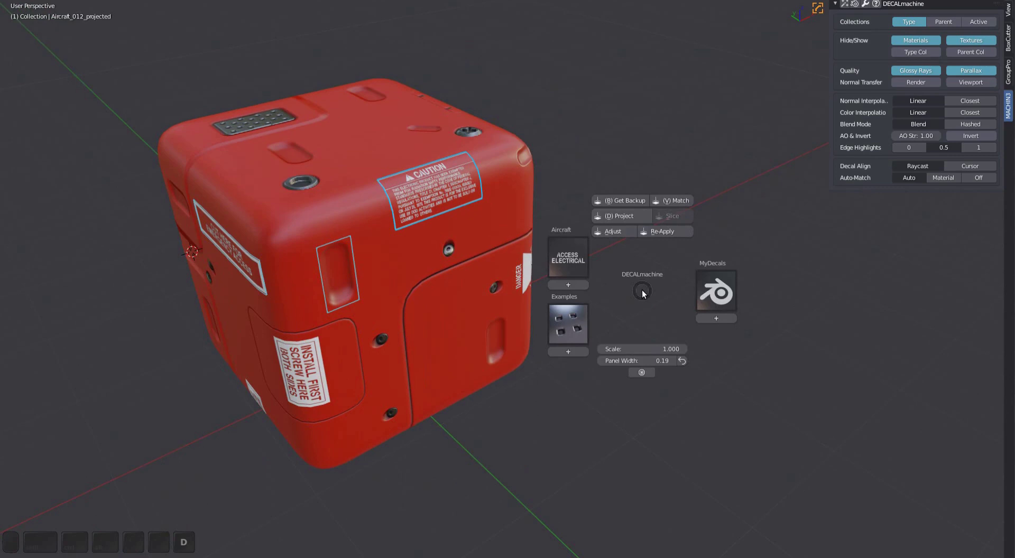
pyautogui.click(616, 232)
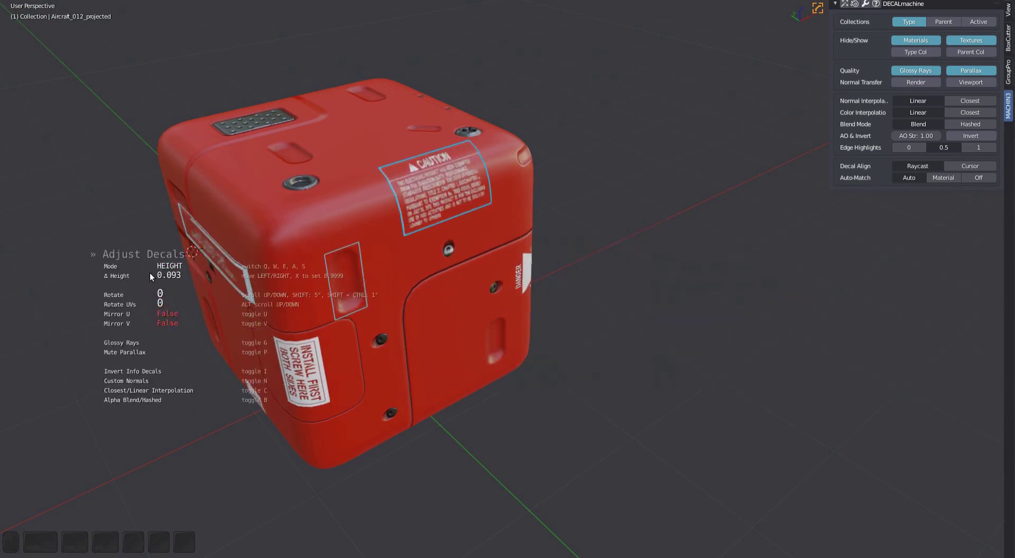
pyautogui.click(632, 252)
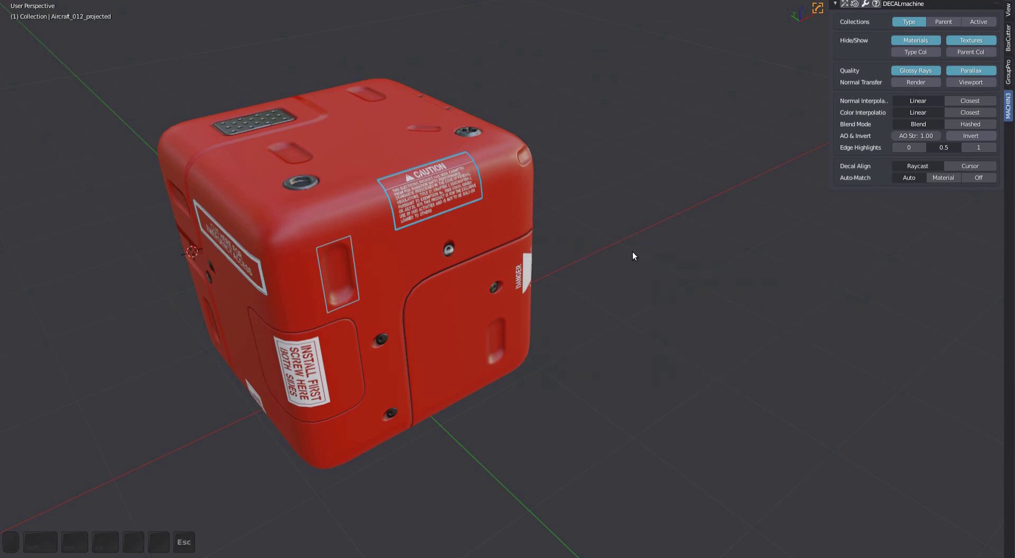
# - Select the red cube and use it to select all of the decals that belong to it
pyautogui.moveTo(631, 253)
pyautogui.mouseDown(button='middle')
pyautogui.moveTo(673, 280)
pyautogui.moveTo(578, 274)
pyautogui.moveTo(651, 261)
pyautogui.moveTo(633, 261)
pyautogui.mouseUp(button='middle')
pyautogui.moveTo(433, 241); pyautogui.dragTo(510, 246, button='middle')
pyautogui.click(511, 245)
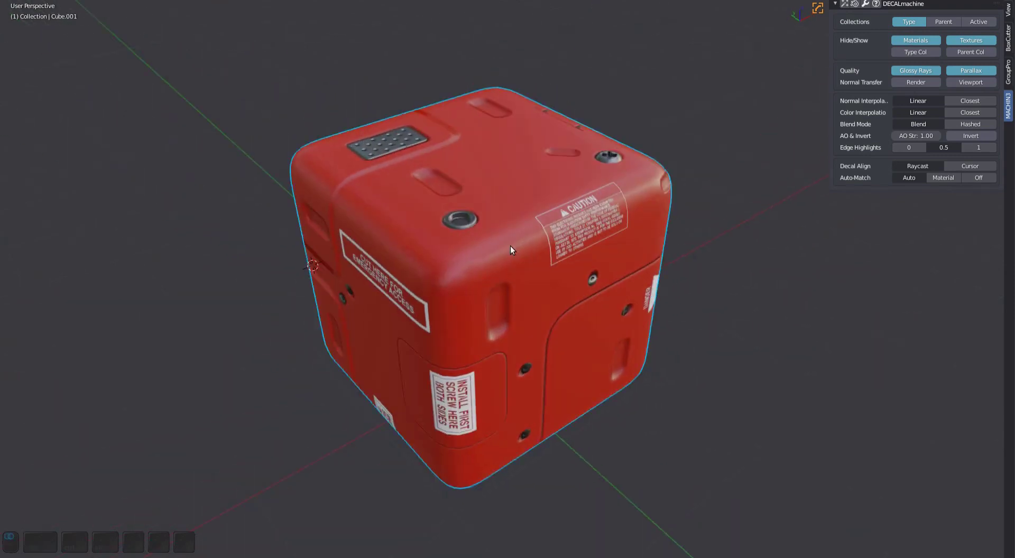
pyautogui.press('d')
pyautogui.press('s')
pyautogui.keyDown('shift'); pyautogui.moveTo(640, 282); pyautogui.dragTo(587, 258, button='middle'); pyautogui.keyUp('shift')
# - Try changing the height of all the cube's decals together with Adjust Decals
pyautogui.press('d')
pyautogui.press('a')
pyautogui.press('Escape')
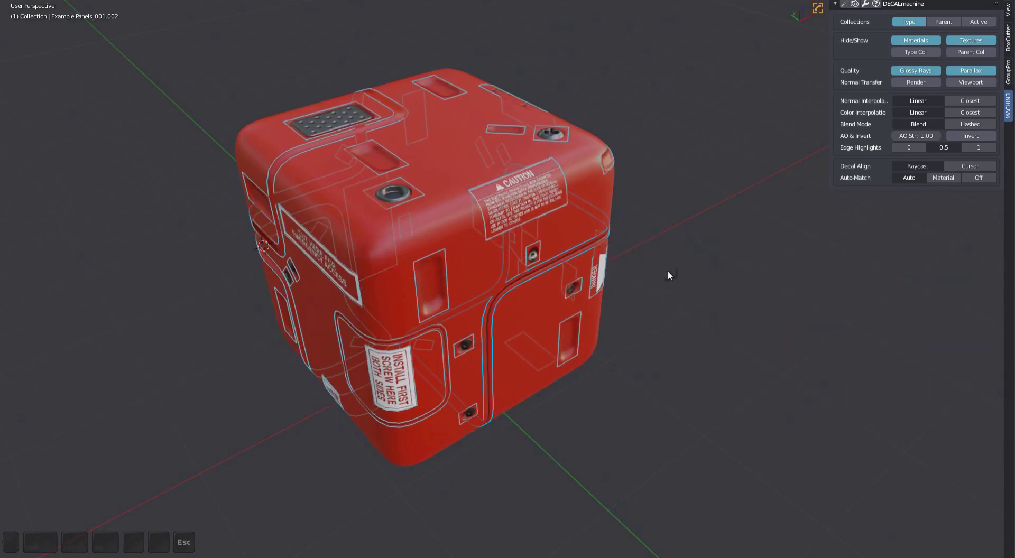
pyautogui.press('z')
pyautogui.keyDown('shift'); pyautogui.moveTo(730, 311); pyautogui.dragTo(729, 302, button='middle'); pyautogui.keyUp('shift')
pyautogui.press('d')
pyautogui.press('a')
pyautogui.click(124, 307)
# - Select the round socket decal on the cube's upper face and run Adjust Decals on its height
pyautogui.moveTo(558, 306); pyautogui.dragTo(544, 288, button='middle')
pyautogui.keyDown('shift'); pyautogui.click(412, 238); pyautogui.keyUp('shift')
pyautogui.keyDown('shift'); pyautogui.moveTo(534, 255); pyautogui.dragTo(589, 274, button='middle'); pyautogui.keyUp('shift')
pyautogui.scroll(4, 601, 274)
pyautogui.press('d')
pyautogui.press('a')
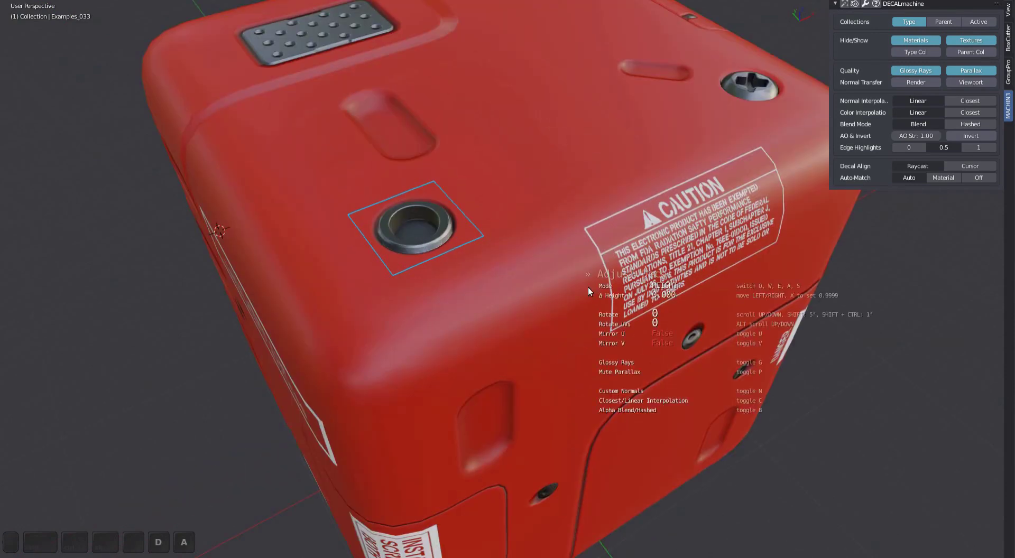
pyautogui.click(751, 289)
# - Add the cross-head screw decal to the selection and adjust both decals' height by about 0.052
pyautogui.moveTo(752, 290); pyautogui.dragTo(711, 290, button='middle')
pyautogui.keyDown('shift'); pyautogui.click(728, 187); pyautogui.keyUp('shift')
pyautogui.moveTo(728, 187); pyautogui.dragTo(667, 212, button='middle')
pyautogui.press('d')
pyautogui.press('a')
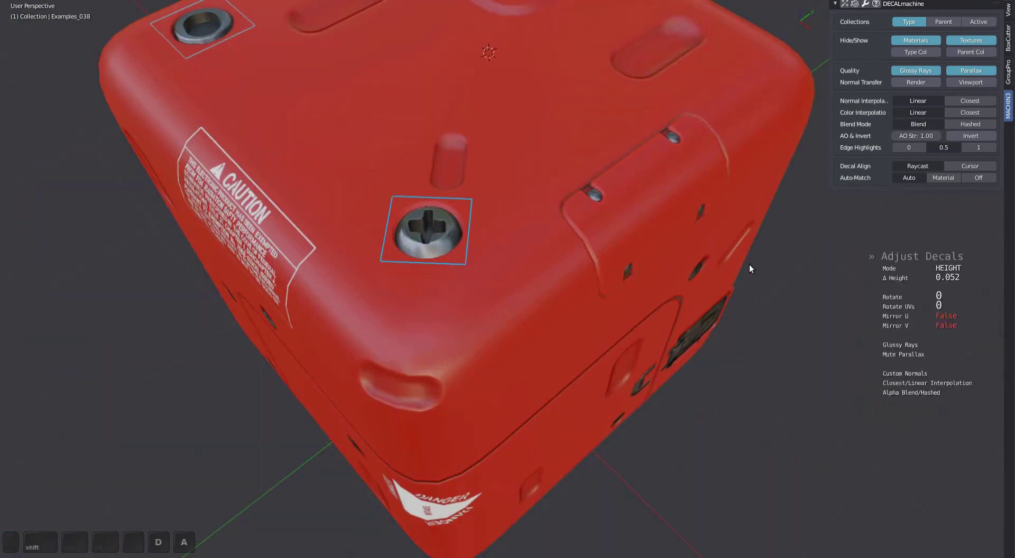
pyautogui.press('space')
# - Select the group of decals around the cube's corner and adjust their height together
pyautogui.moveTo(750, 264); pyautogui.dragTo(642, 272, button='middle')
pyautogui.scroll(-3, 727, 252)
pyautogui.moveTo(643, 272); pyautogui.dragTo(687, 310, button='middle')
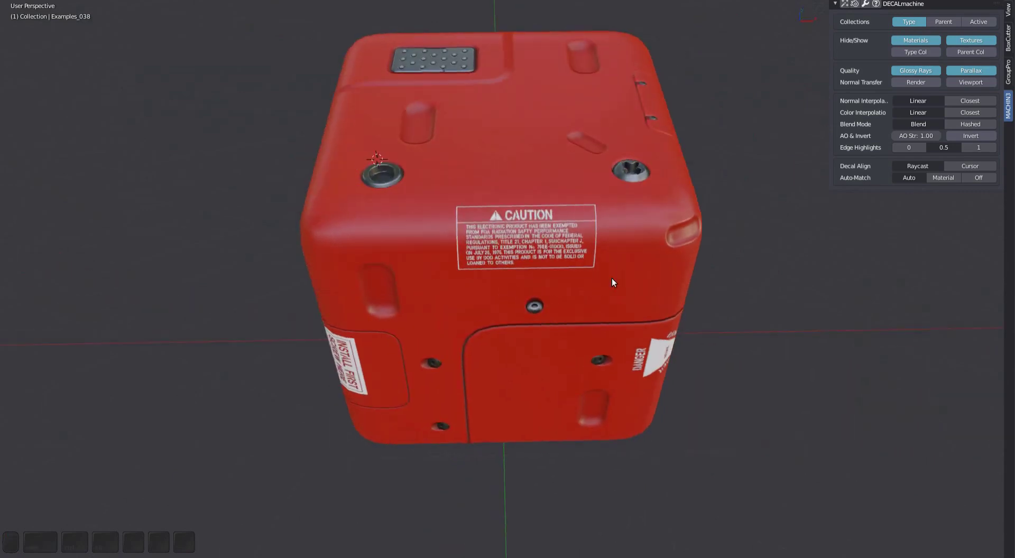
pyautogui.moveTo(586, 141); pyautogui.dragTo(709, 262)
pyautogui.keyDown('shift'); pyautogui.moveTo(705, 262); pyautogui.dragTo(576, 264, button='middle'); pyautogui.keyUp('shift')
pyautogui.press('d')
pyautogui.press('a')
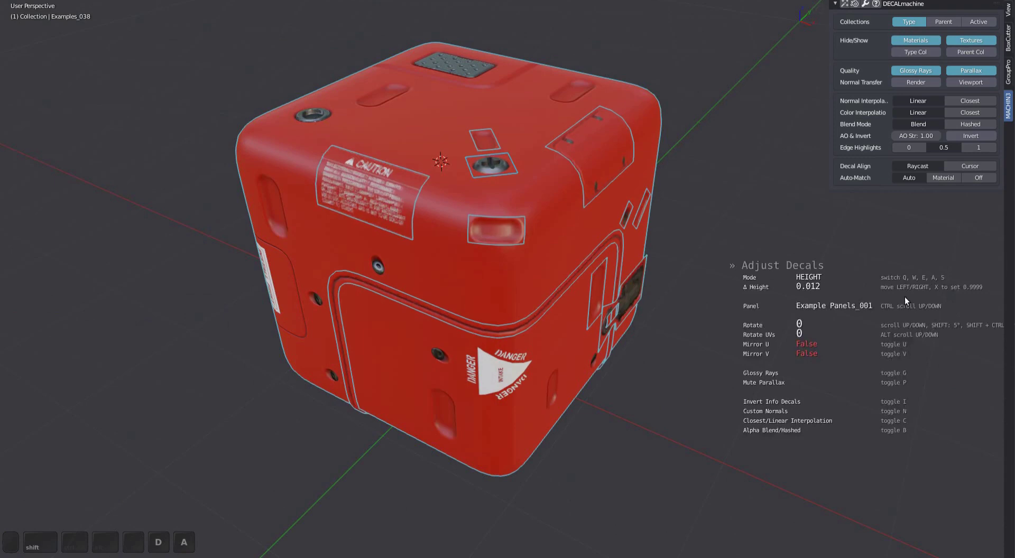
pyautogui.click(846, 287)
# - Clear the selection and select the socket, screw, caution, danger, panel line and corner recess decals
pyautogui.moveTo(547, 280); pyautogui.dragTo(595, 264, button='middle')
pyautogui.hotkey('alt', 'a')
pyautogui.scroll(-1, 553, 269)
pyautogui.keyDown('shift'); pyautogui.moveTo(434, 259); pyautogui.dragTo(585, 303, button='middle'); pyautogui.keyUp('shift')
pyautogui.scroll(2, 529, 280)
pyautogui.keyDown('shift'); pyautogui.click(366, 228); pyautogui.keyUp('shift')
pyautogui.keyDown('shift'); pyautogui.click(635, 238); pyautogui.keyUp('shift')
pyautogui.moveTo(617, 267); pyautogui.dragTo(560, 224, button='middle')
pyautogui.keyDown('shift'); pyautogui.click(478, 225); pyautogui.keyUp('shift')
pyautogui.moveTo(531, 303)
pyautogui.mouseDown(button='middle')
pyautogui.moveTo(533, 267)
pyautogui.moveTo(509, 320)
pyautogui.moveTo(530, 352)
pyautogui.moveTo(574, 256)
pyautogui.moveTo(606, 305)
pyautogui.moveTo(568, 300)
pyautogui.moveTo(645, 311)
pyautogui.moveTo(606, 300)
pyautogui.mouseUp(button='middle')
pyautogui.keyDown('shift'); pyautogui.click(533, 267); pyautogui.keyUp('shift')
pyautogui.keyDown('shift'); pyautogui.click(509, 320); pyautogui.keyUp('shift')
pyautogui.keyDown('shift'); pyautogui.click(574, 257); pyautogui.keyUp('shift')
pyautogui.press('pageup')
pyautogui.click(392, 160)
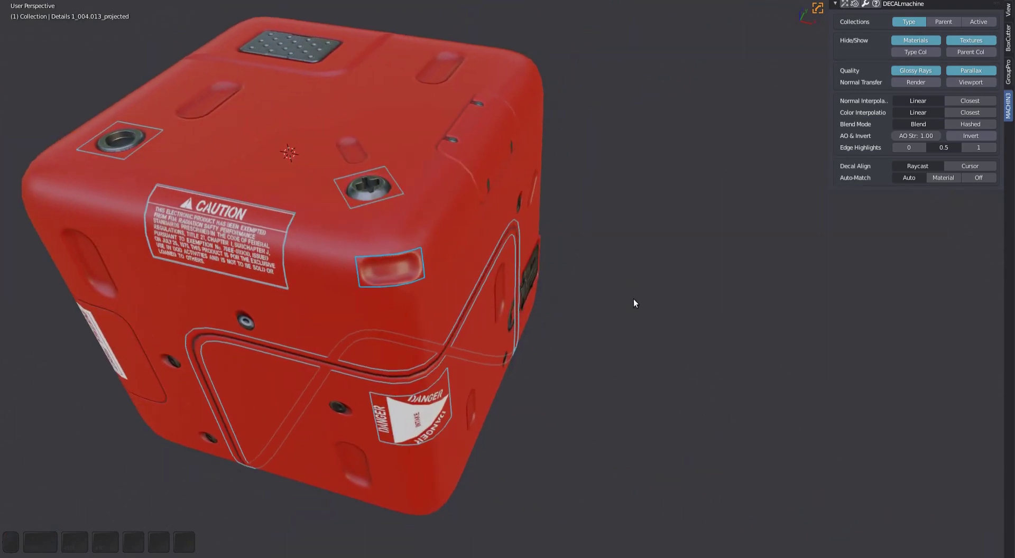
# - Start Adjust Decals on the selection, vary the height and reset its delta to 0
pyautogui.press('d')
pyautogui.moveTo(743, 311)
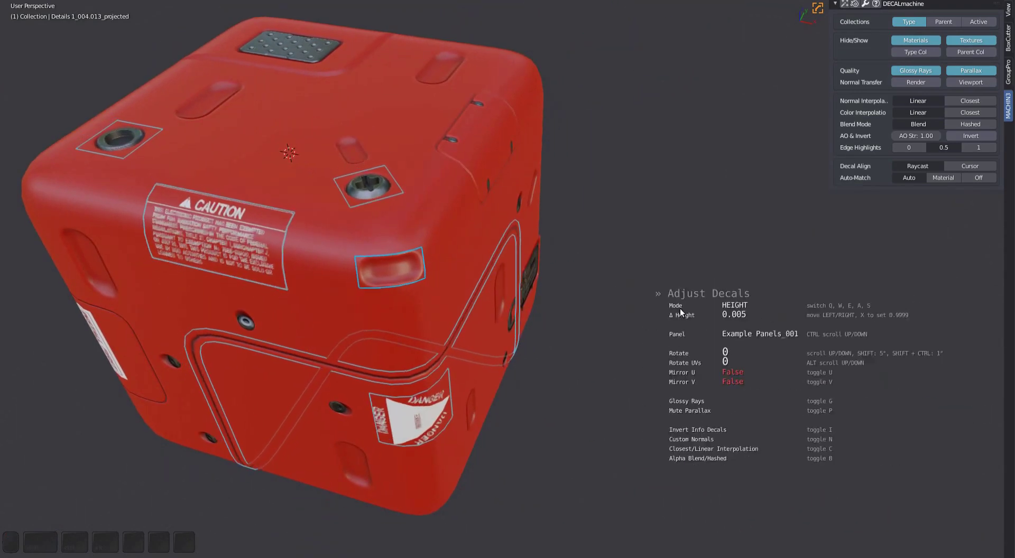
pyautogui.press('x')
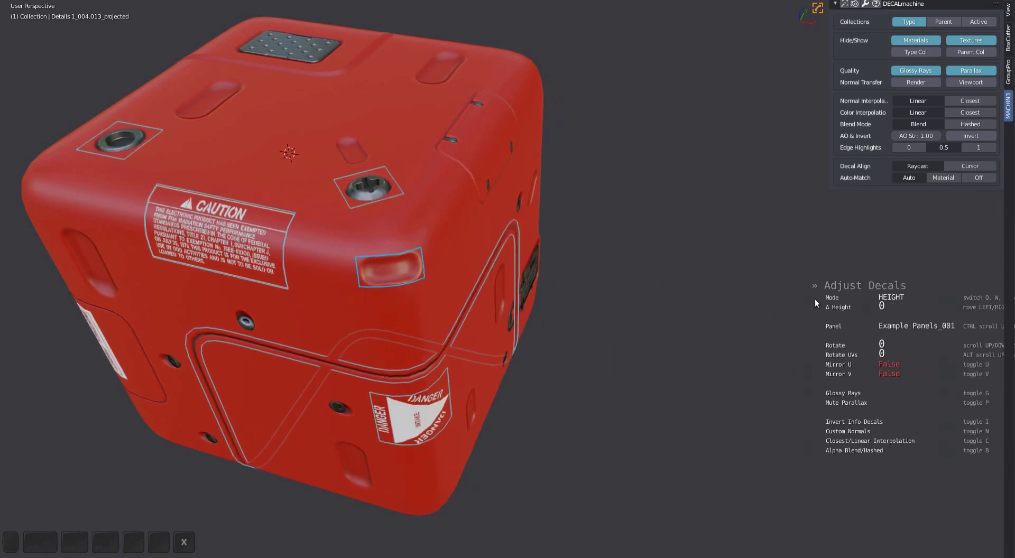
pyautogui.press('x')
pyautogui.press('x')
pyautogui.press('x')
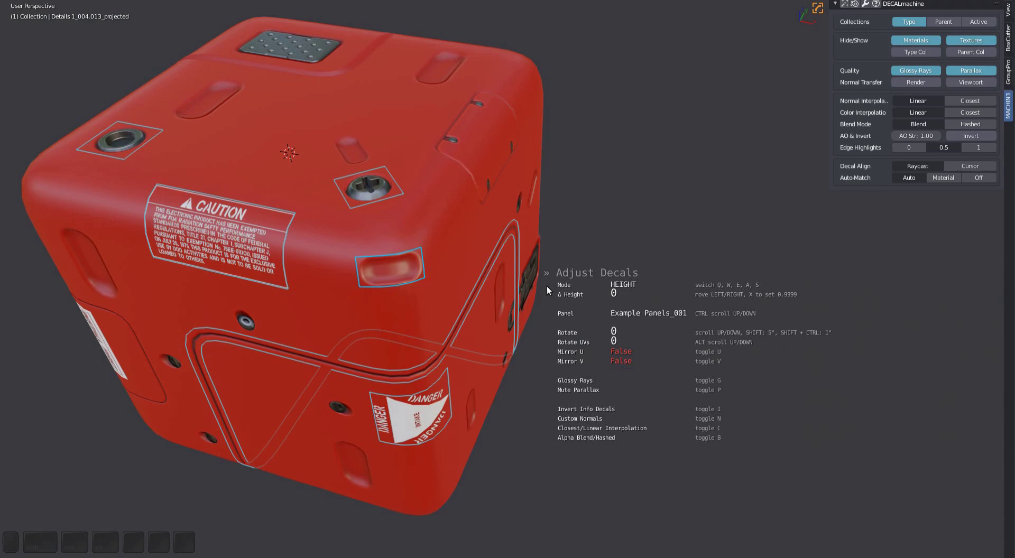
# - Vary the panel decal's width up to about 3.11 and reset the width delta to 1
pyautogui.press('w')
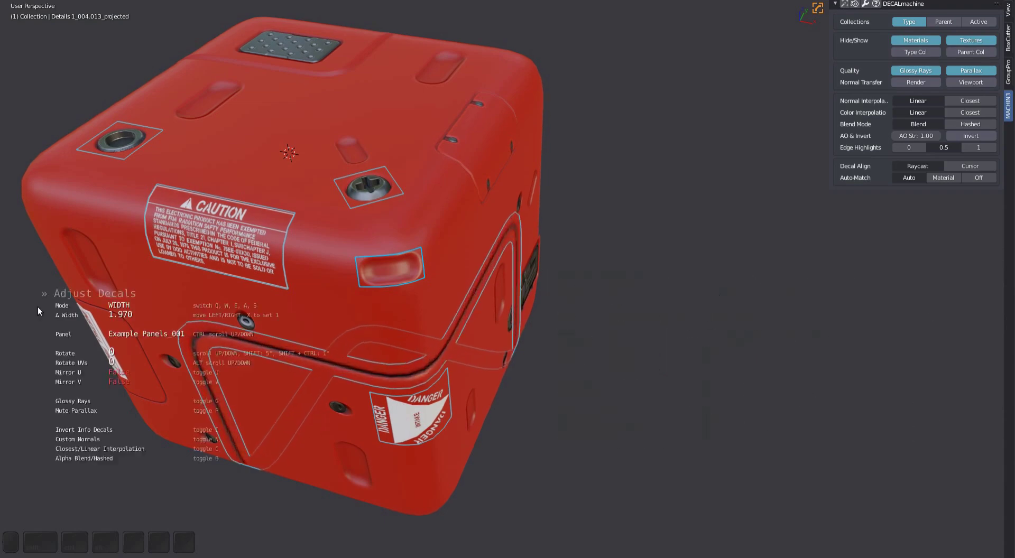
pyautogui.moveTo(436, 277); pyautogui.dragTo(617, 236, button='middle')
pyautogui.moveTo(608, 275)
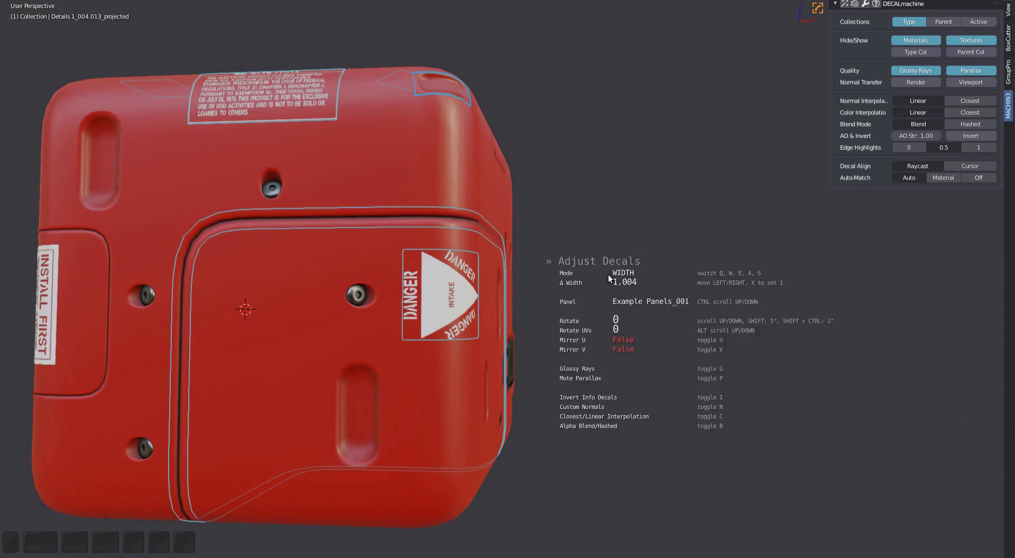
pyautogui.moveTo(504, 296)
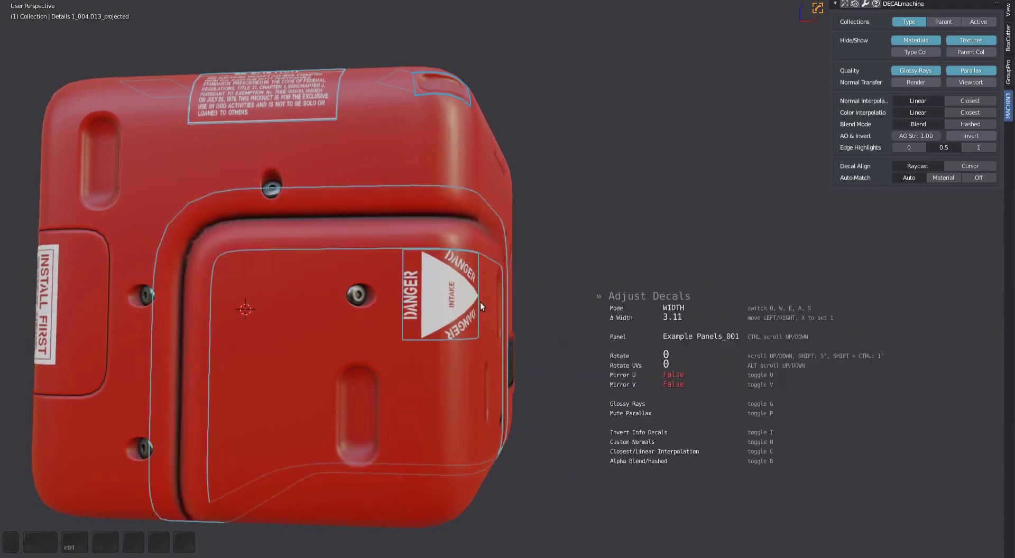
pyautogui.press('x')
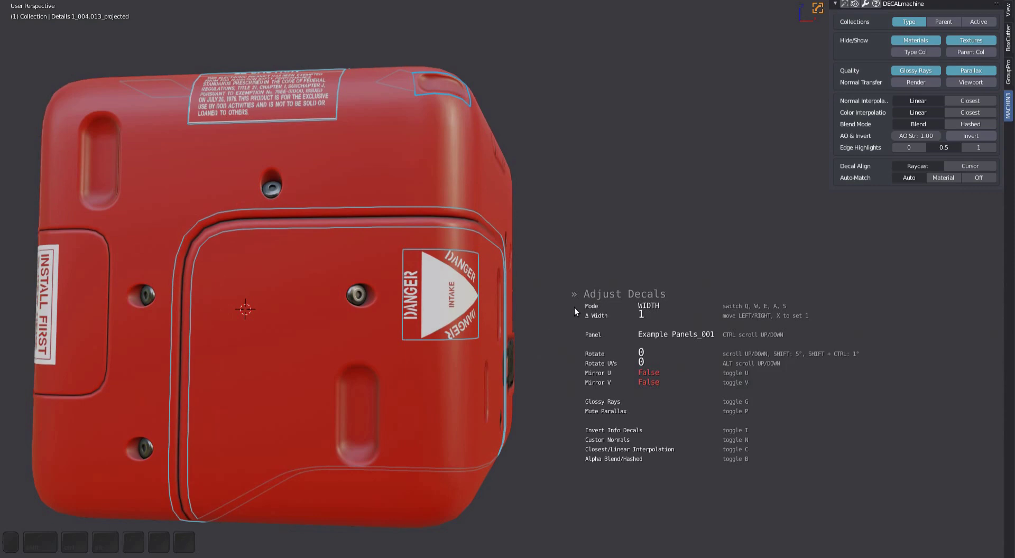
# - Vary and reset the selected decals' parallax amount, leaving its delta at about 0.12
pyautogui.press('e')
pyautogui.moveTo(574, 306); pyautogui.dragTo(583, 379, button='middle')
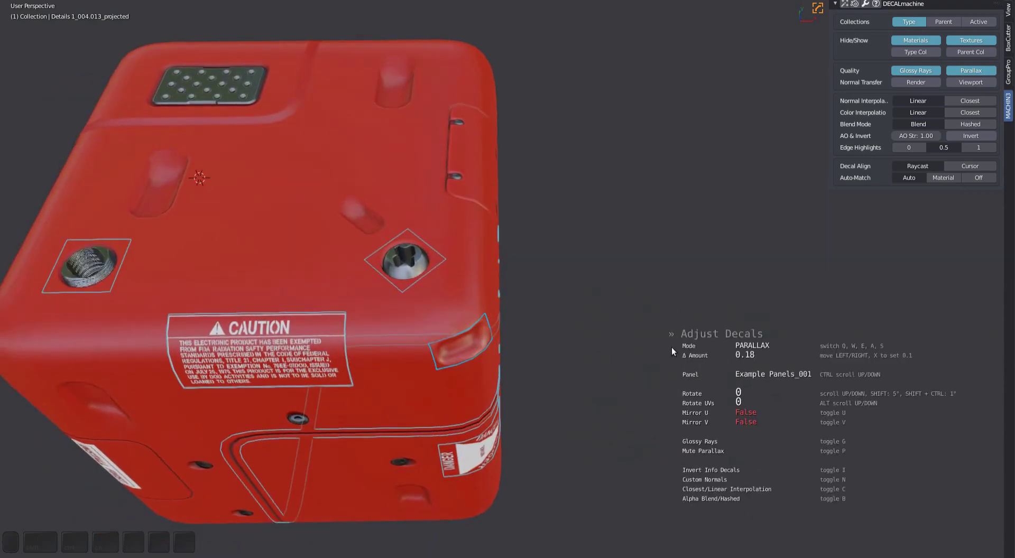
pyautogui.moveTo(425, 264)
pyautogui.keyDown('ctrl'); pyautogui.moveTo(426, 264); pyautogui.dragTo(672, 323, button='middle'); pyautogui.keyUp('ctrl')
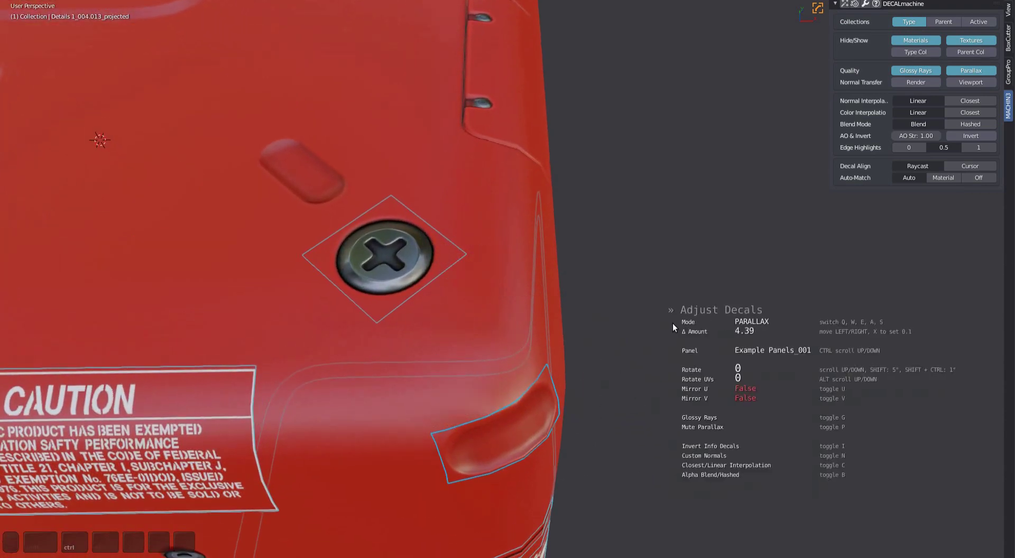
pyautogui.press('x')
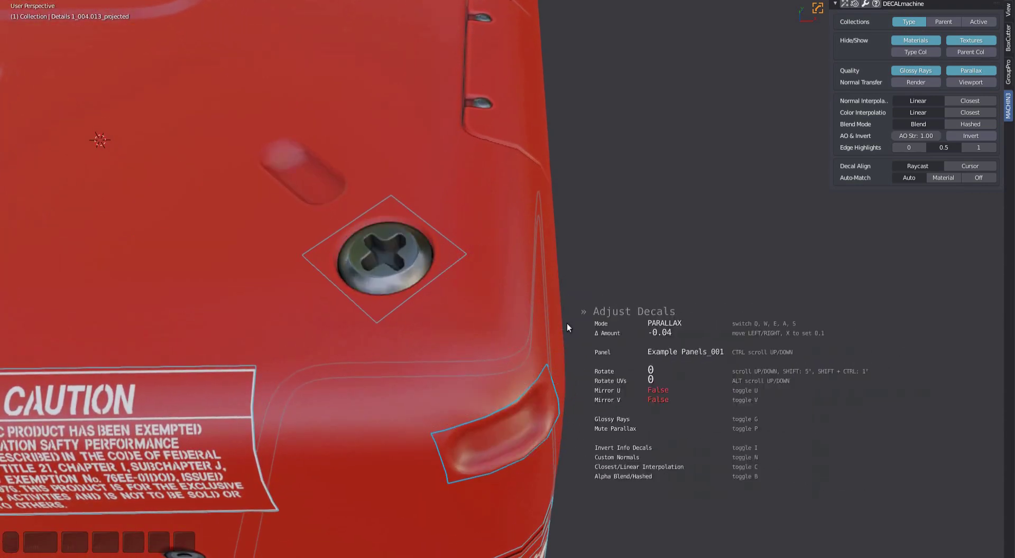
pyautogui.moveTo(585, 331)
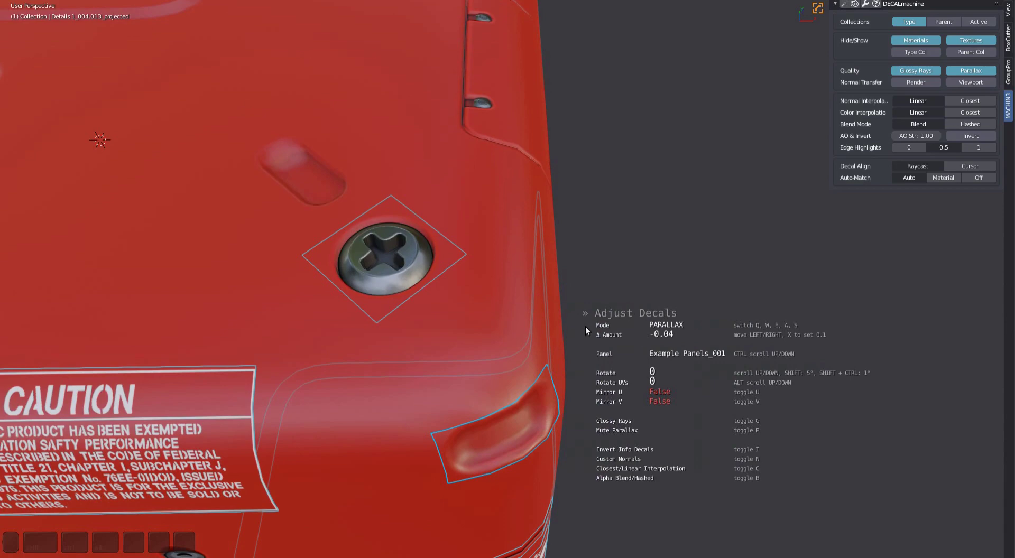
pyautogui.keyDown('ctrl'); pyautogui.moveTo(585, 327); pyautogui.dragTo(518, 313, button='middle'); pyautogui.keyUp('ctrl')
pyautogui.press('x')
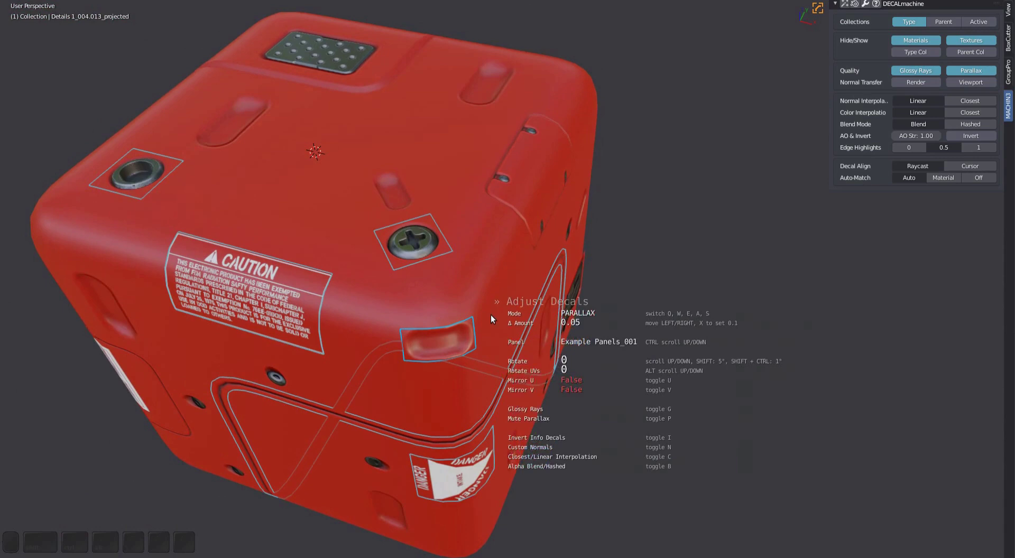
pyautogui.moveTo(534, 318)
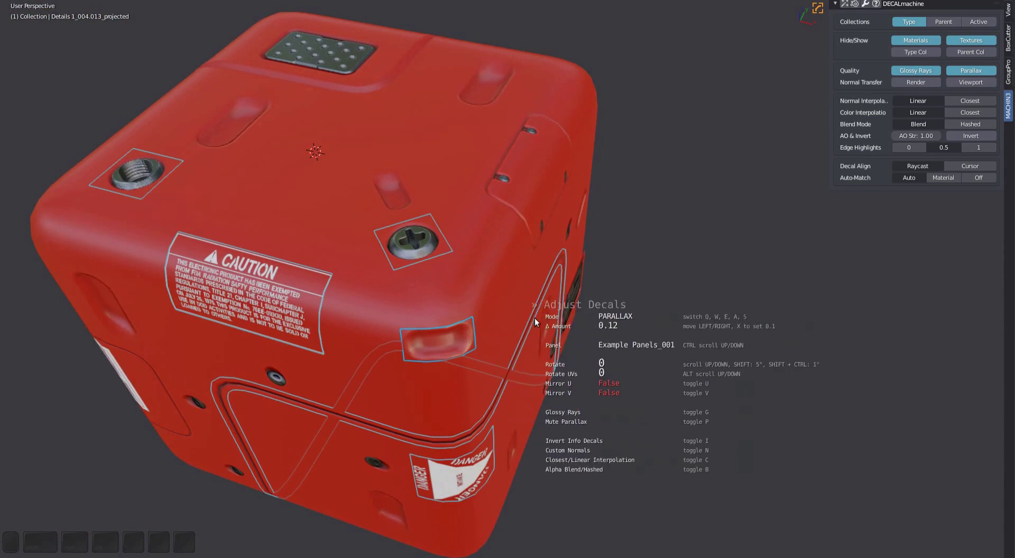
# - Vary the selected decals' AO strength delta up to about 0.57 and reset it to 0
pyautogui.press('a')
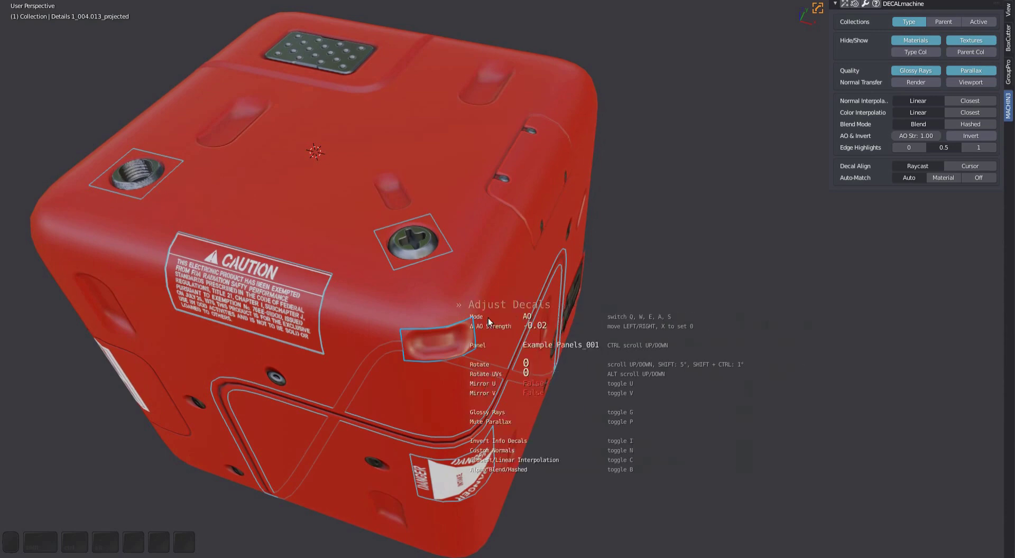
pyautogui.moveTo(221, 317)
pyautogui.moveTo(634, 315)
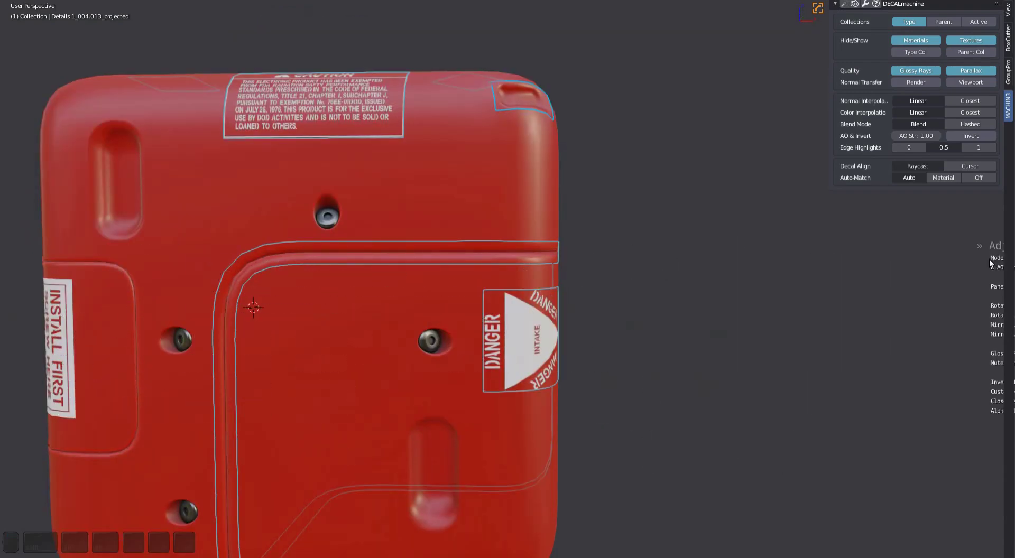
pyautogui.moveTo(393, 291)
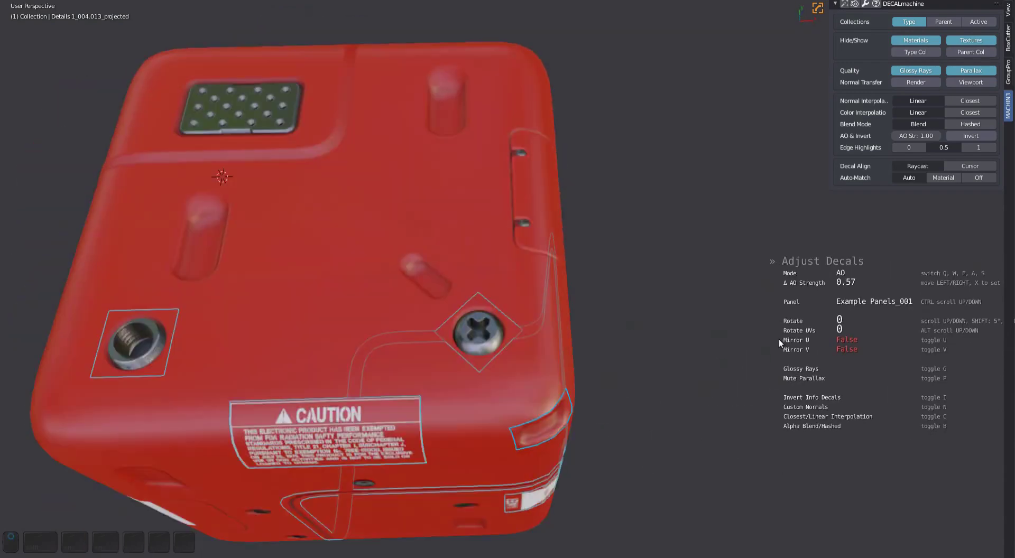
pyautogui.moveTo(794, 351)
pyautogui.moveTo(923, 354)
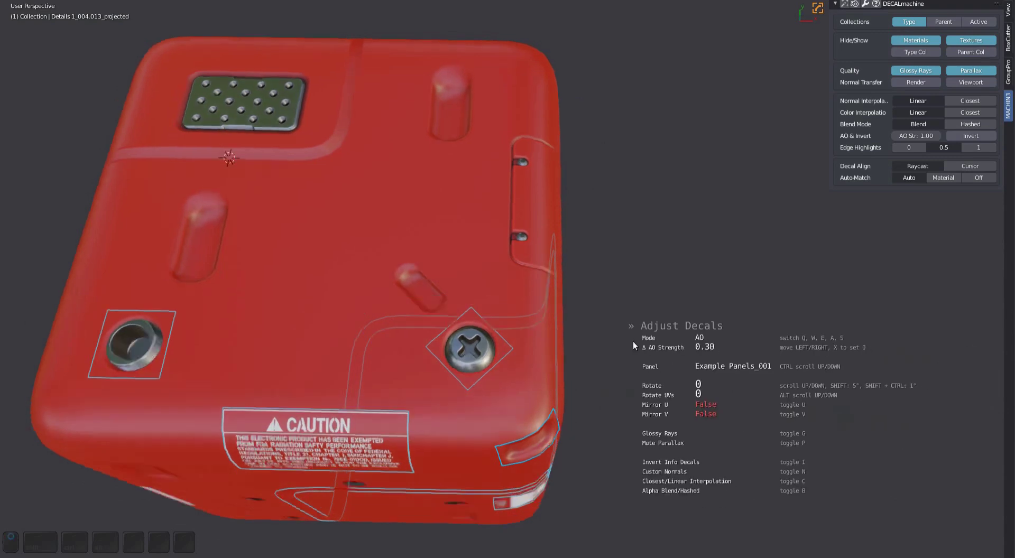
pyautogui.moveTo(621, 300)
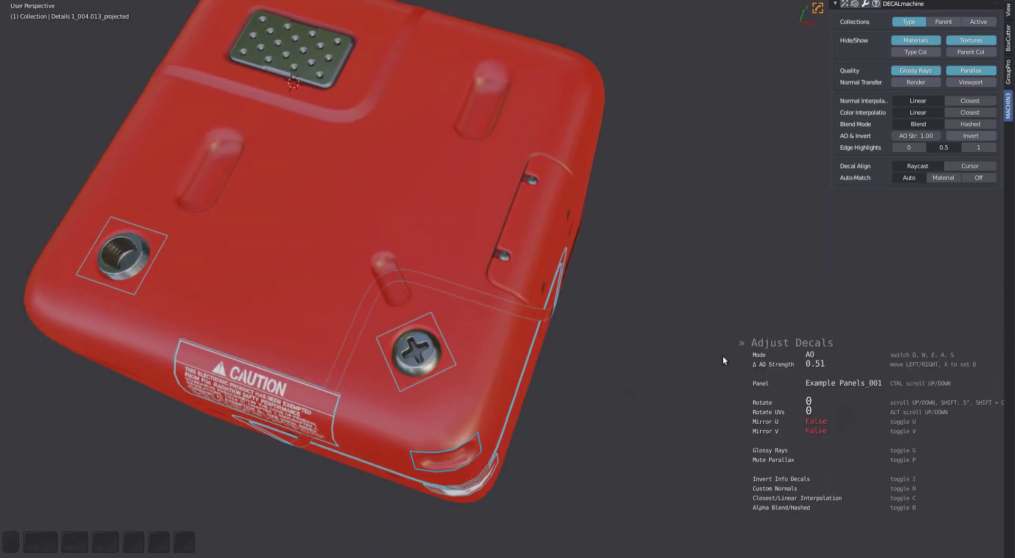
pyautogui.moveTo(451, 327)
pyautogui.moveTo(636, 313)
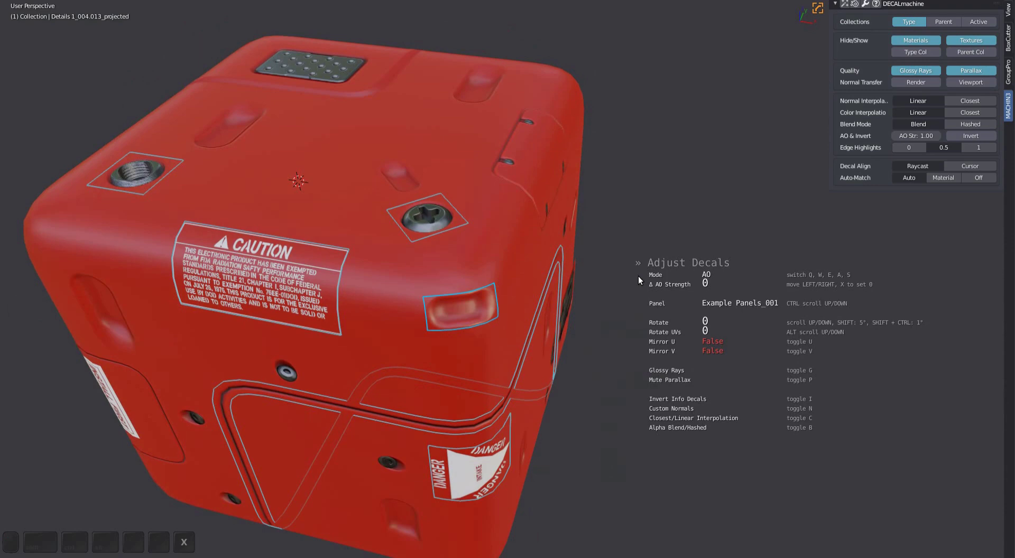
# - Leave the panel UV stretch at 1.00 and finish Adjust Decals with a height delta of about 0.003
pyautogui.press('s')
pyautogui.moveTo(638, 276)
pyautogui.mouseDown(button='middle')
pyautogui.moveTo(647, 229)
pyautogui.moveTo(531, 231)
pyautogui.moveTo(636, 261)
pyautogui.moveTo(640, 275)
pyautogui.mouseUp(button='middle')
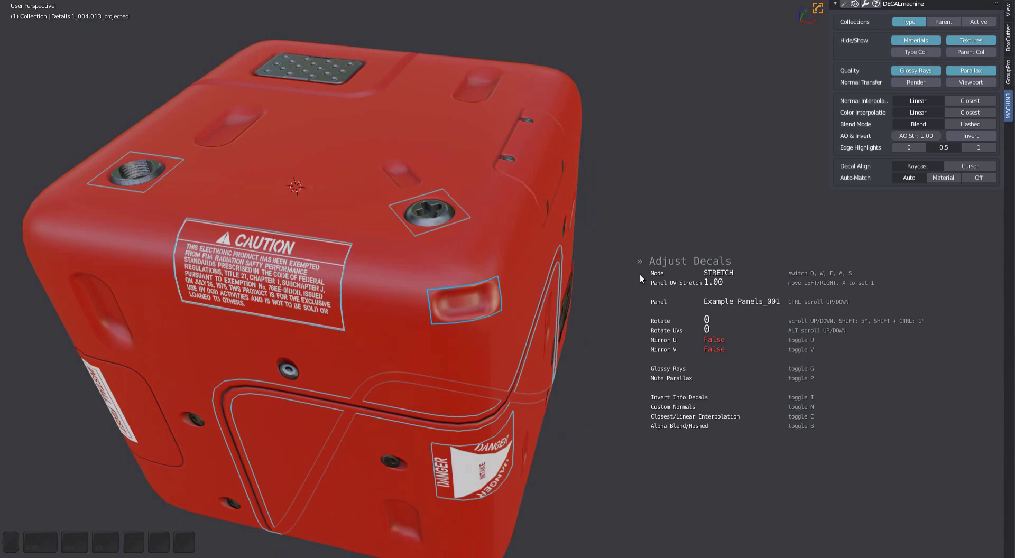
pyautogui.press('q')
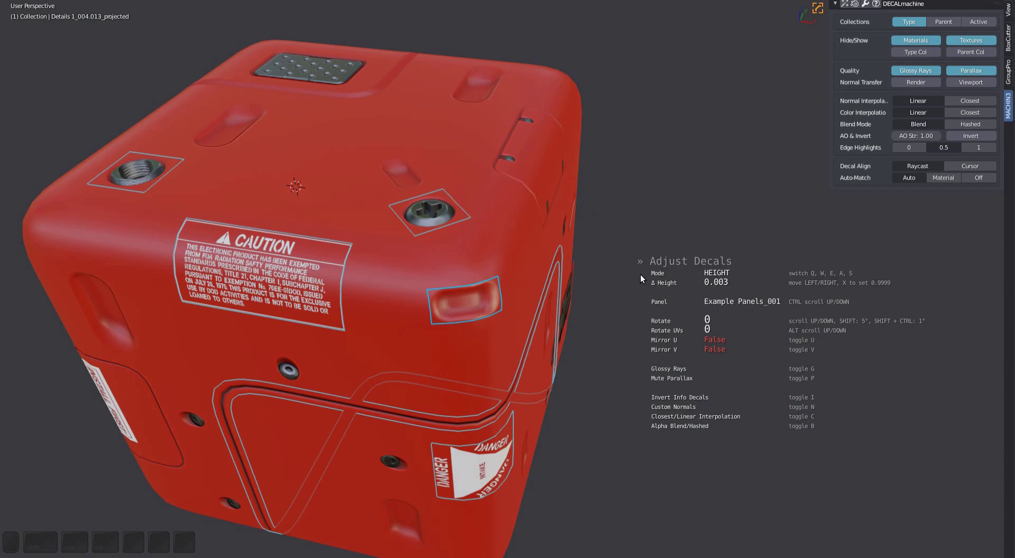
pyautogui.click(641, 275)
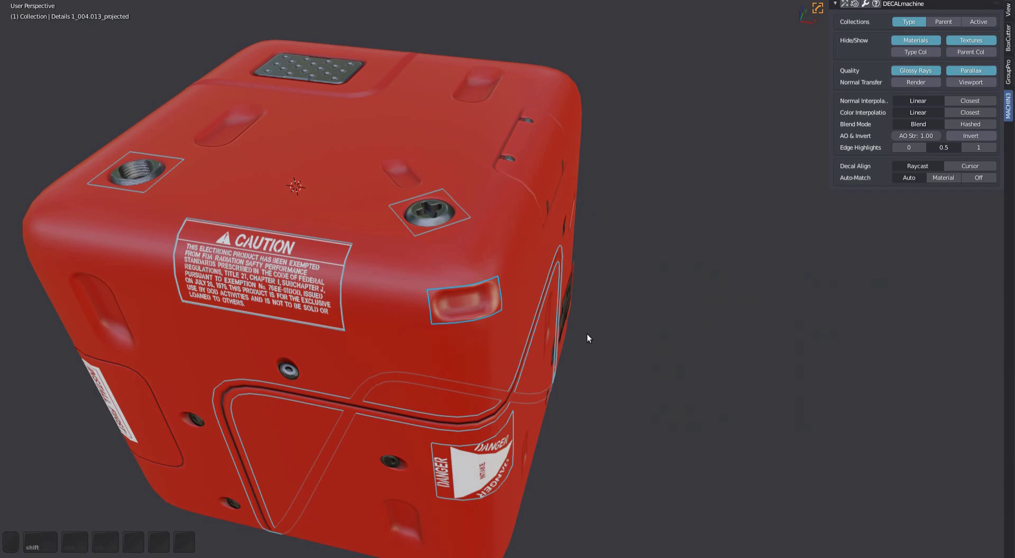
# - Select the panel decal around the cube's corner and cycle its panel type through Example Panels_003 and Example Panels_006 to Example Panels_009
pyautogui.moveTo(587, 336); pyautogui.dragTo(567, 251, button='middle')
pyautogui.click(468, 286)
pyautogui.moveTo(468, 285); pyautogui.dragTo(503, 275, button='middle')
pyautogui.keyDown('ctrl'); pyautogui.moveTo(503, 275); pyautogui.dragTo(503, 261, button='middle'); pyautogui.keyUp('ctrl')
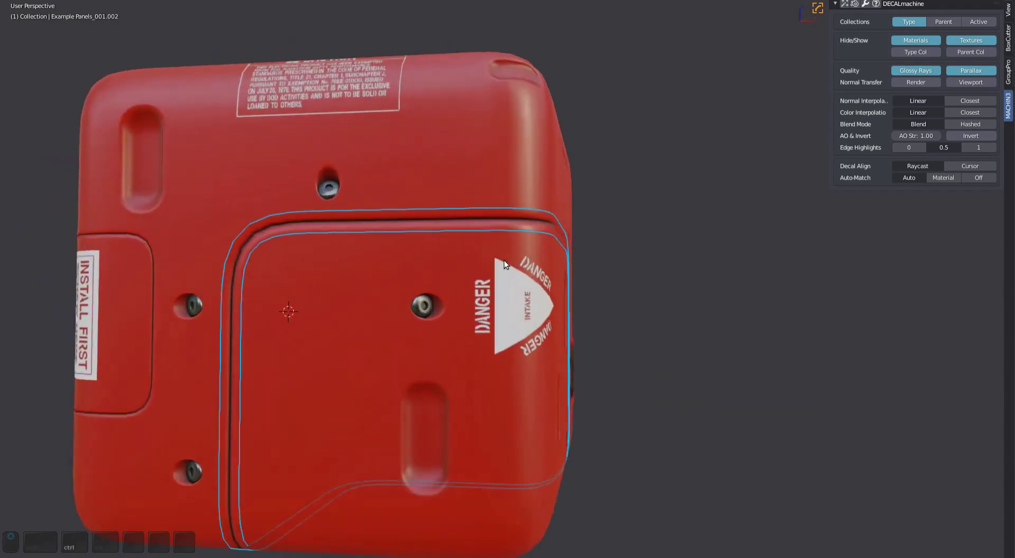
pyautogui.moveTo(586, 280); pyautogui.dragTo(571, 327, button='middle')
pyautogui.keyDown('shift'); pyautogui.moveTo(571, 327); pyautogui.dragTo(596, 294, button='middle'); pyautogui.keyUp('shift')
pyautogui.moveTo(730, 302)
pyautogui.mouseDown(button='middle')
pyautogui.moveTo(753, 313)
pyautogui.moveTo(716, 296)
pyautogui.mouseUp(button='middle')
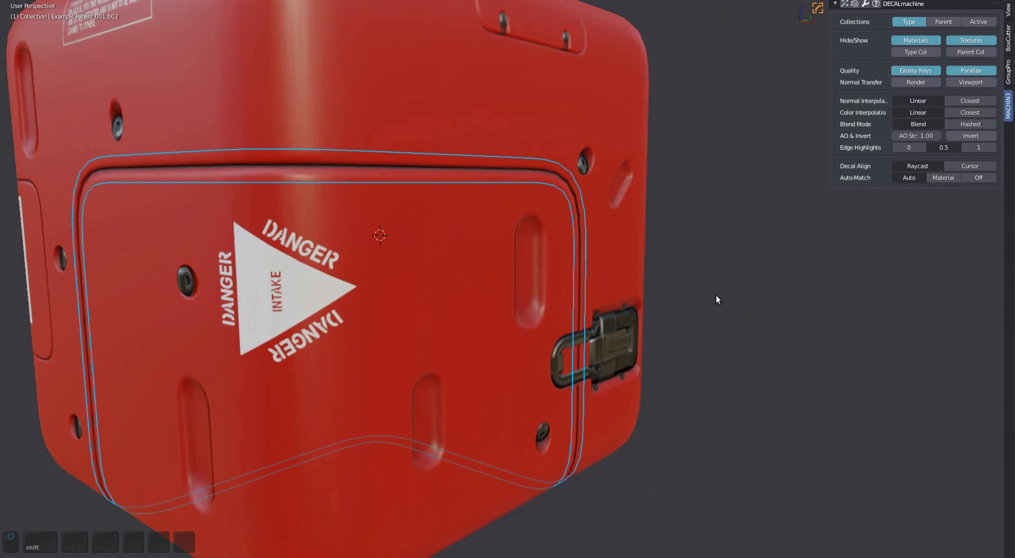
pyautogui.keyDown('shift'); pyautogui.moveTo(716, 295); pyautogui.dragTo(686, 288, button='middle'); pyautogui.keyUp('shift')
pyautogui.press('d')
pyautogui.press('a')
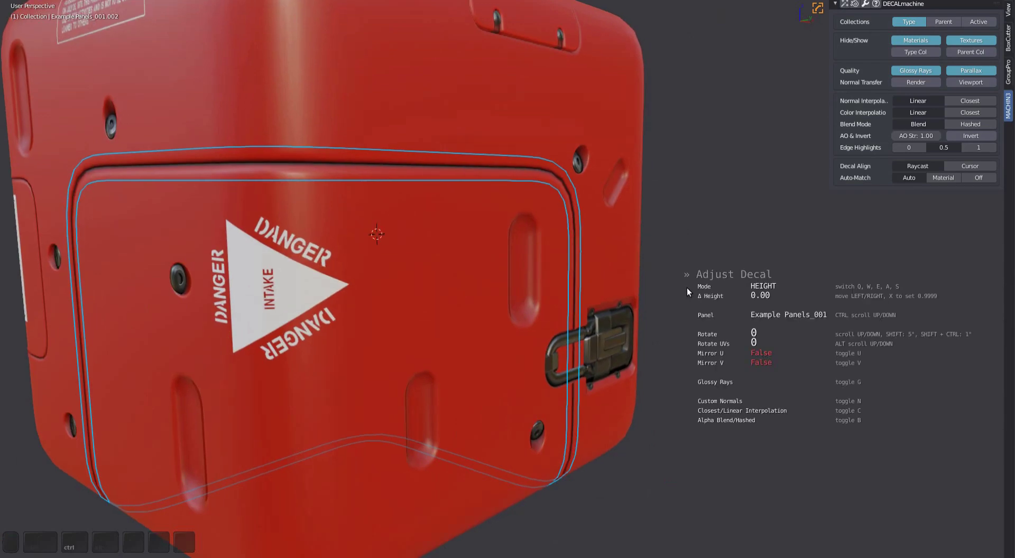
pyautogui.keyDown('ctrl'); pyautogui.scroll(-1, 687, 287); pyautogui.keyUp('ctrl')
pyautogui.keyDown('ctrl'); pyautogui.scroll(-1, 687, 291); pyautogui.keyUp('ctrl')
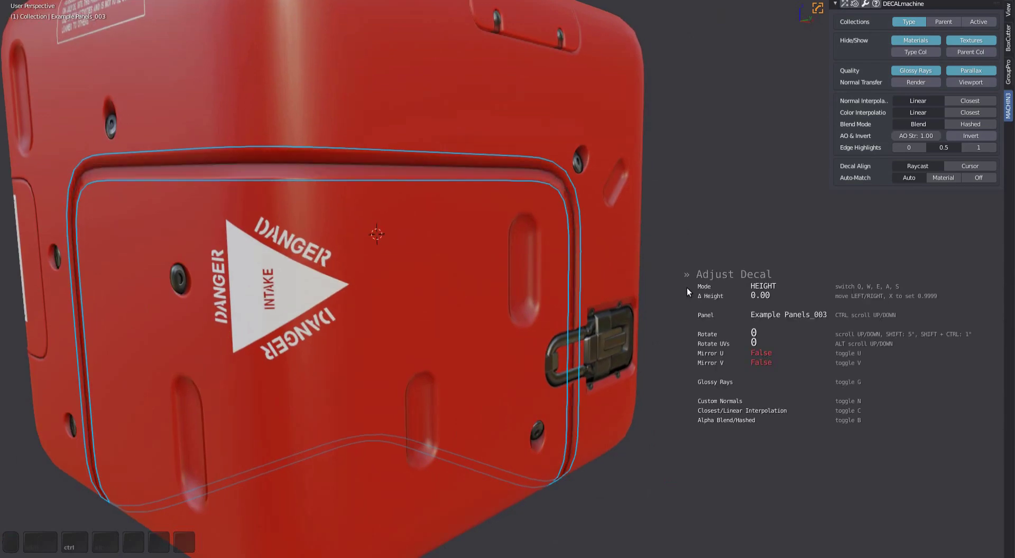
pyautogui.keyDown('ctrl'); pyautogui.scroll(-3, 687, 289); pyautogui.keyUp('ctrl')
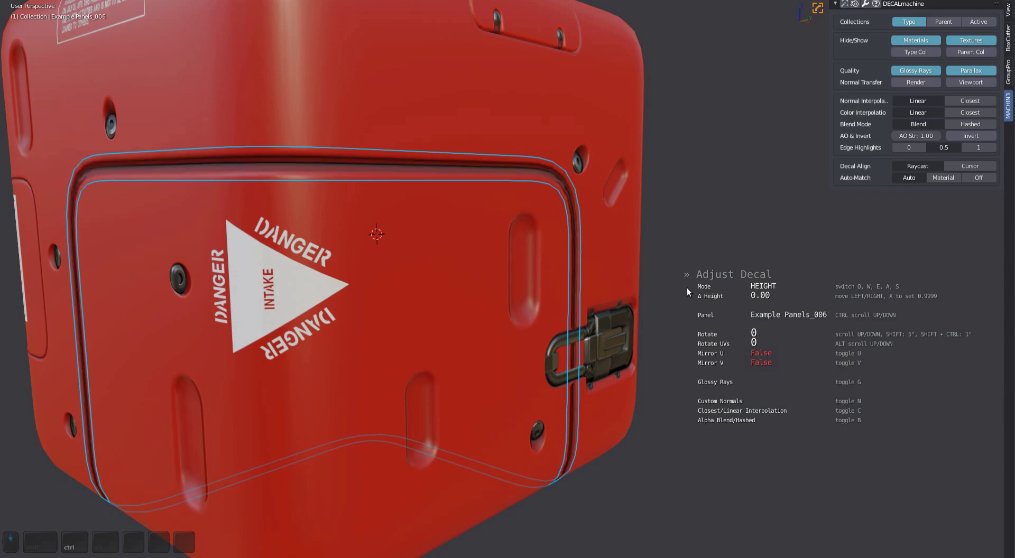
pyautogui.keyDown('ctrl'); pyautogui.scroll(-1, 687, 287); pyautogui.keyUp('ctrl')
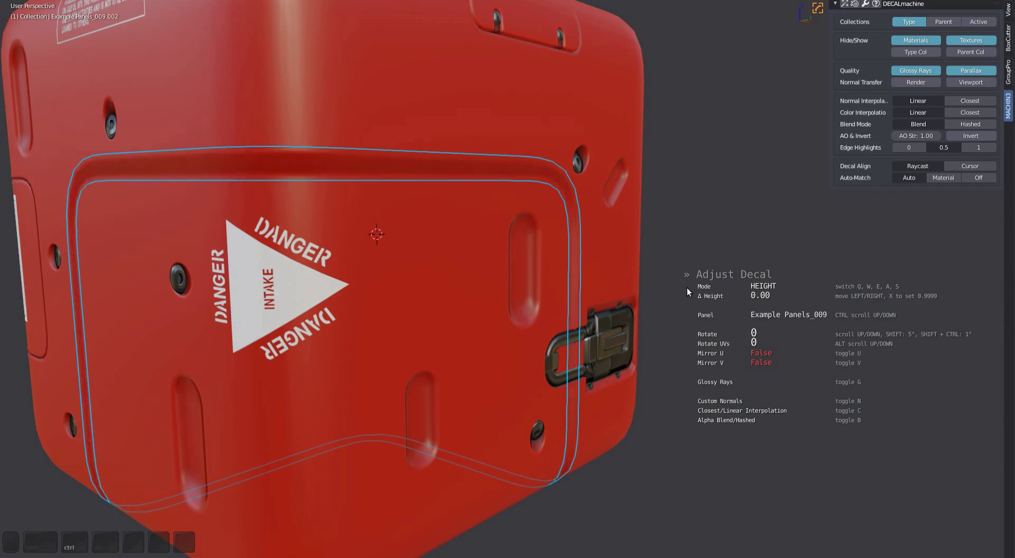
# - Switch the panel decal to Example Panels_011, finish the adjustment and clear the selection
pyautogui.keyDown('ctrl'); pyautogui.scroll(1, 687, 288); pyautogui.keyUp('ctrl')
pyautogui.keyDown('ctrl'); pyautogui.scroll(1, 687, 288); pyautogui.keyUp('ctrl')
pyautogui.click(687, 288)
pyautogui.press('a')
pyautogui.scroll(-3, 682, 289)
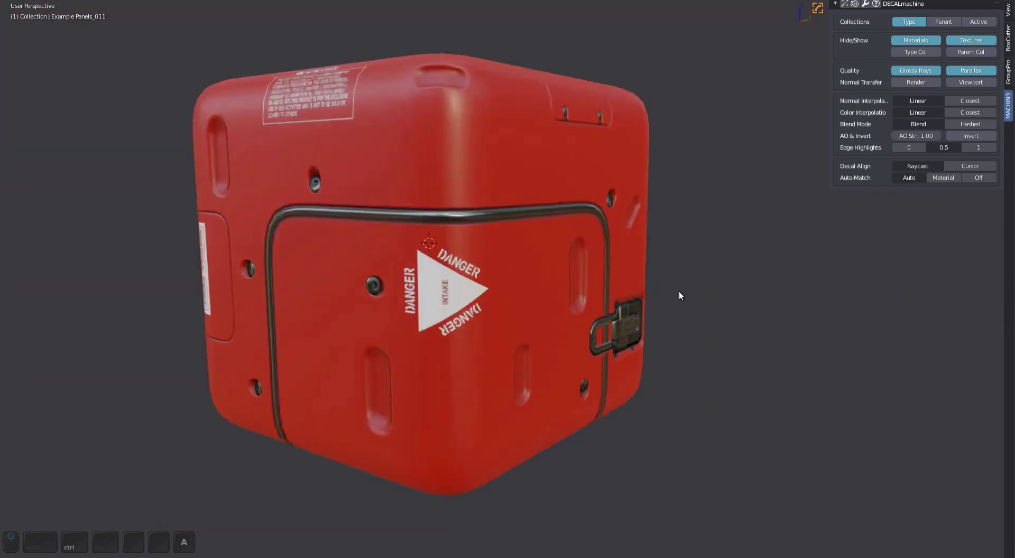
# - Adjust the panel decal again, setting its panel type to Example Panels_012, and deselect it
pyautogui.moveTo(679, 291); pyautogui.dragTo(666, 219, button='middle')
pyautogui.press('d')
pyautogui.press('a')
pyautogui.keyDown('ctrl'); pyautogui.scroll(1, 670, 232); pyautogui.keyUp('ctrl')
pyautogui.click(670, 232)
pyautogui.press('a')
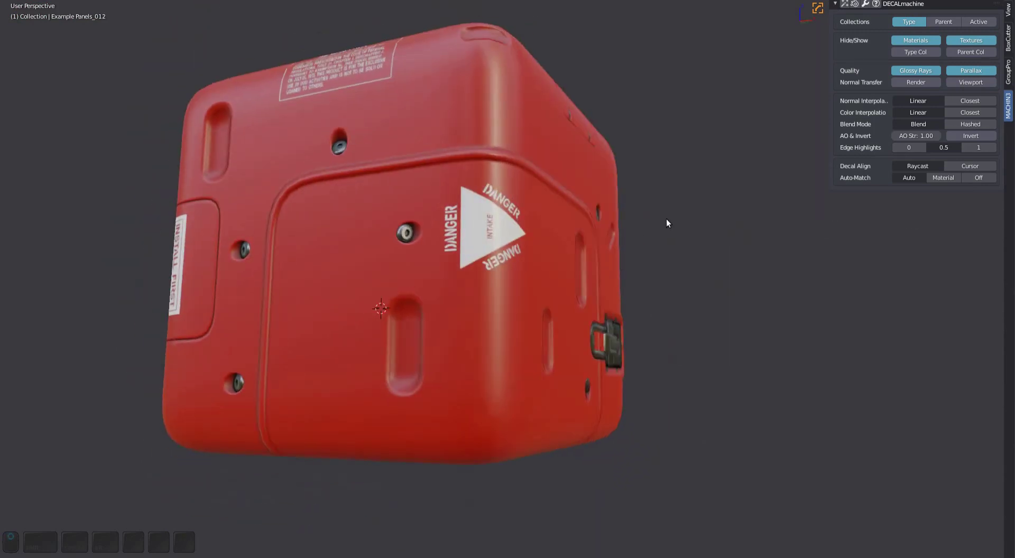
# - Select the panel decal, cycle its type past Example Panels_014 and set it to Example Panels_003
pyautogui.click(497, 148)
pyautogui.scroll(3, 498, 147)
pyautogui.moveTo(496, 148); pyautogui.dragTo(699, 267, button='middle')
pyautogui.scroll(-1, 699, 267)
pyautogui.press('d')
pyautogui.press('a')
pyautogui.keyDown('ctrl'); pyautogui.scroll(2, 699, 266); pyautogui.keyUp('ctrl')
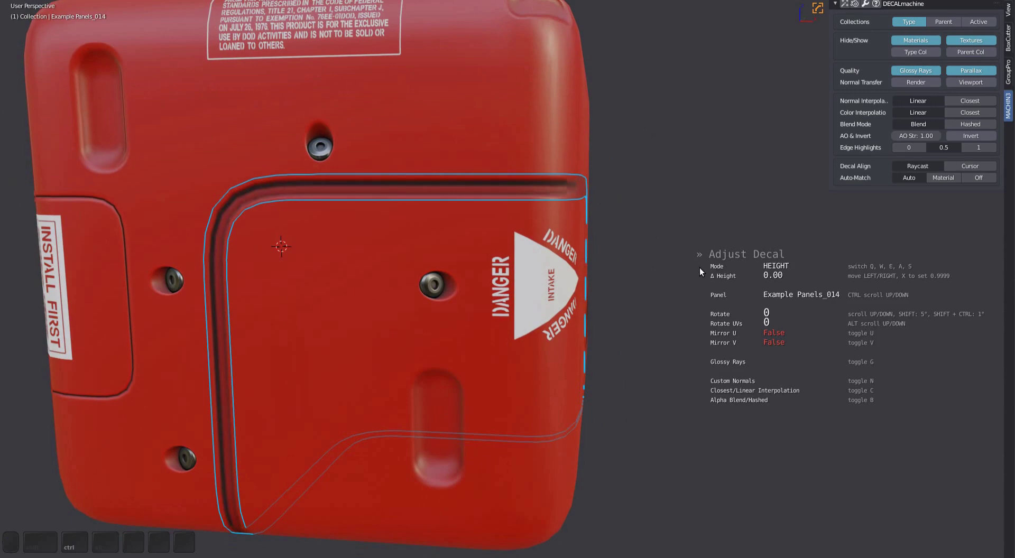
pyautogui.keyDown('ctrl'); pyautogui.scroll(-1, 699, 268); pyautogui.keyUp('ctrl')
pyautogui.keyDown('ctrl'); pyautogui.scroll(-6, 700, 268); pyautogui.keyUp('ctrl')
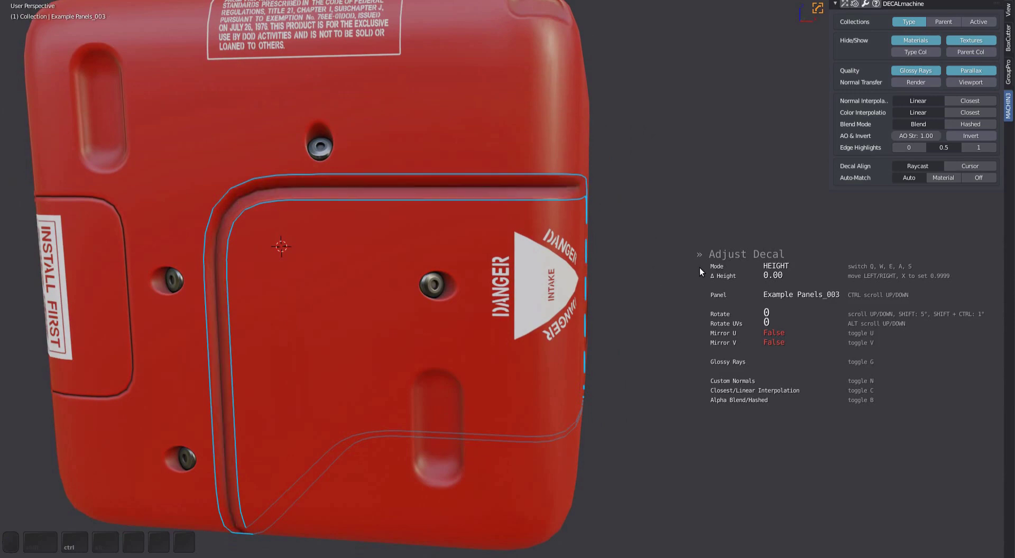
pyautogui.click(701, 267)
# - Set the panel decal's type to Example Panels_008 and stretch its panel UVs to about 4.25
pyautogui.moveTo(701, 267); pyautogui.dragTo(587, 231, button='middle')
pyautogui.press('d')
pyautogui.press('s')
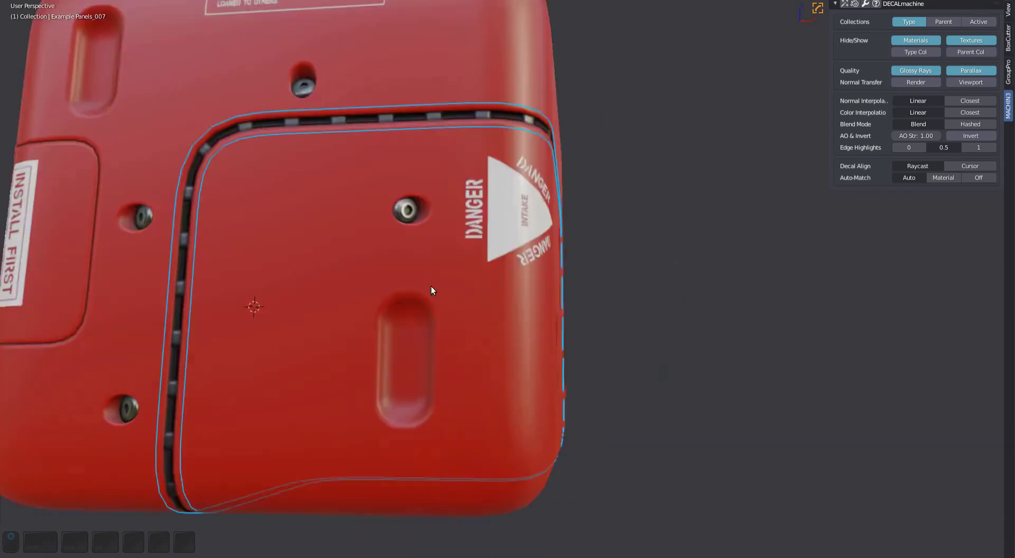
pyautogui.keyDown('ctrl'); pyautogui.scroll(-1, 666, 289); pyautogui.keyUp('ctrl')
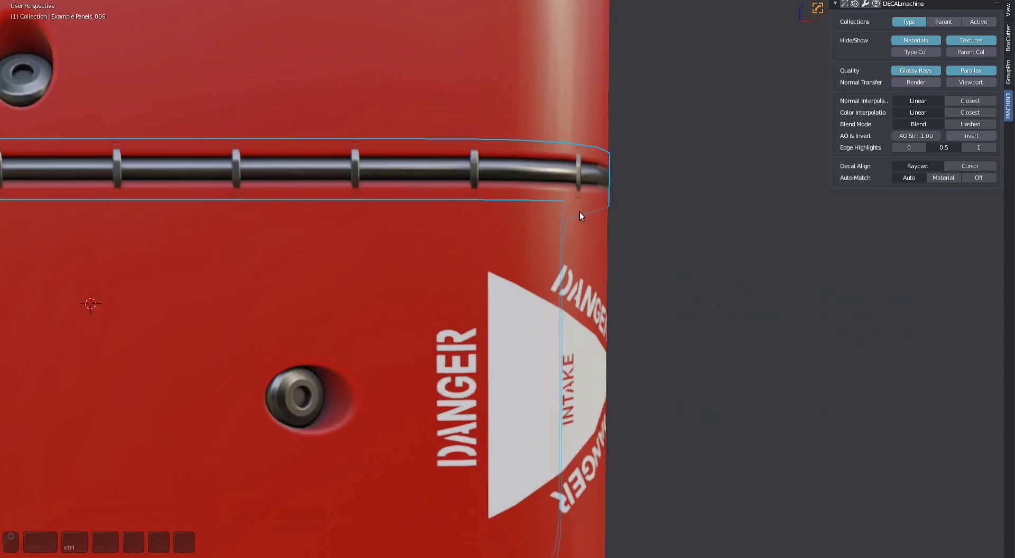
pyautogui.scroll(1, 579, 211)
pyautogui.press('d')
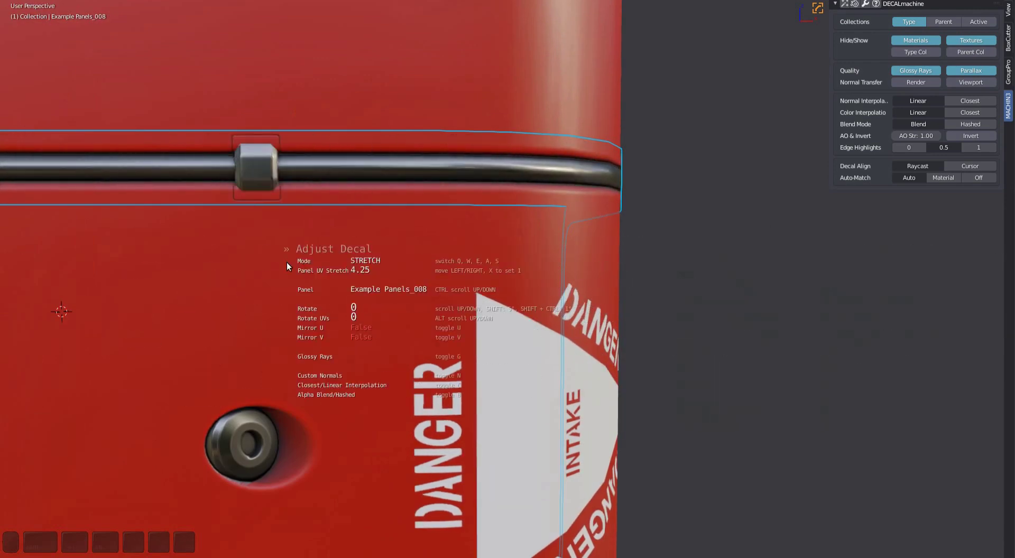
pyautogui.click(243, 260)
# - Select the small diagonal slot decal on the cube's top face and rotate it to -180 degrees with Adjust Decal
pyautogui.scroll(-6, 321, 277)
pyautogui.moveTo(424, 315); pyautogui.dragTo(570, 258, button='middle')
pyautogui.scroll(-2, 483, 254)
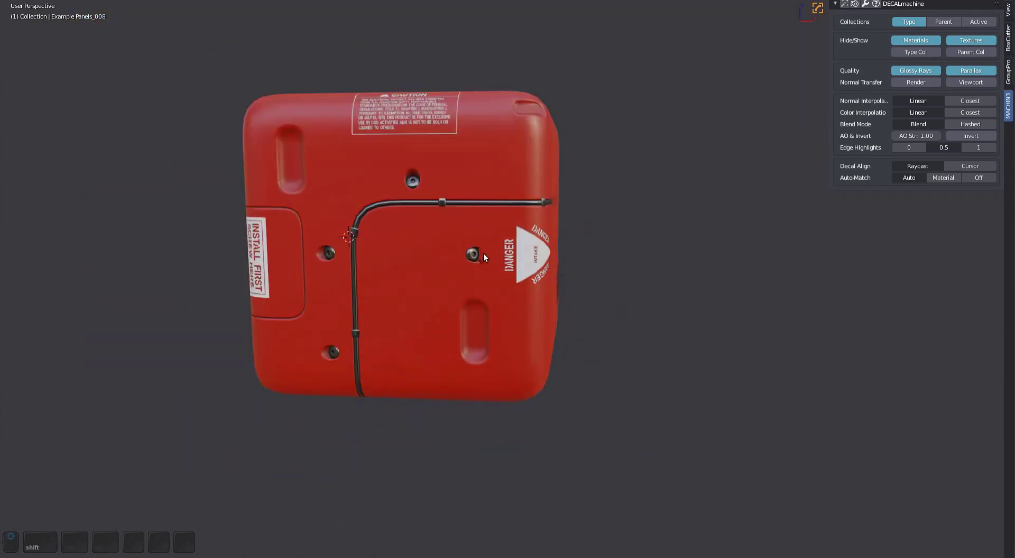
pyautogui.keyDown('shift'); pyautogui.moveTo(483, 253); pyautogui.dragTo(552, 266, button='middle'); pyautogui.keyUp('shift')
pyautogui.scroll(2, 484, 263)
pyautogui.scroll(-1, 550, 256)
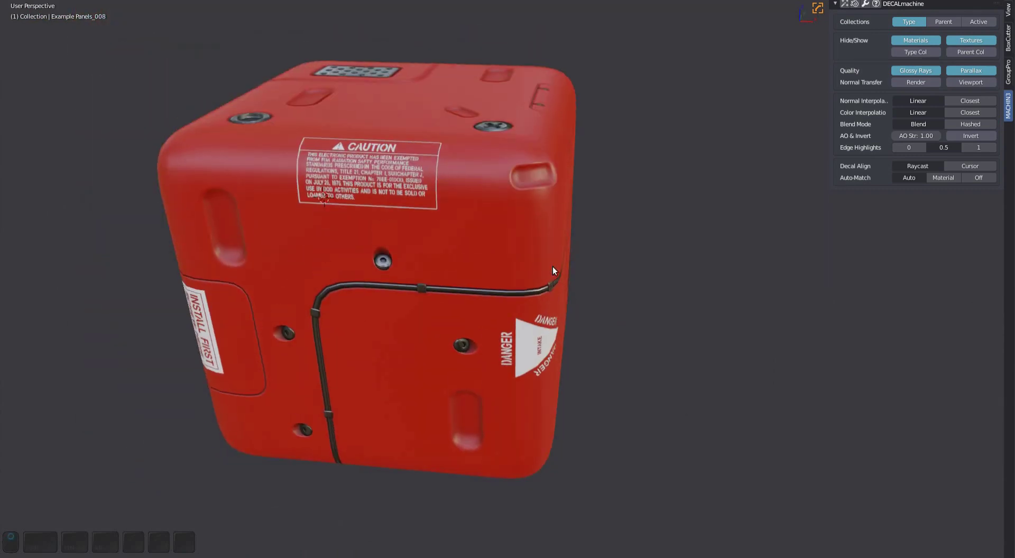
pyautogui.moveTo(622, 99); pyautogui.dragTo(619, 172, button='middle')
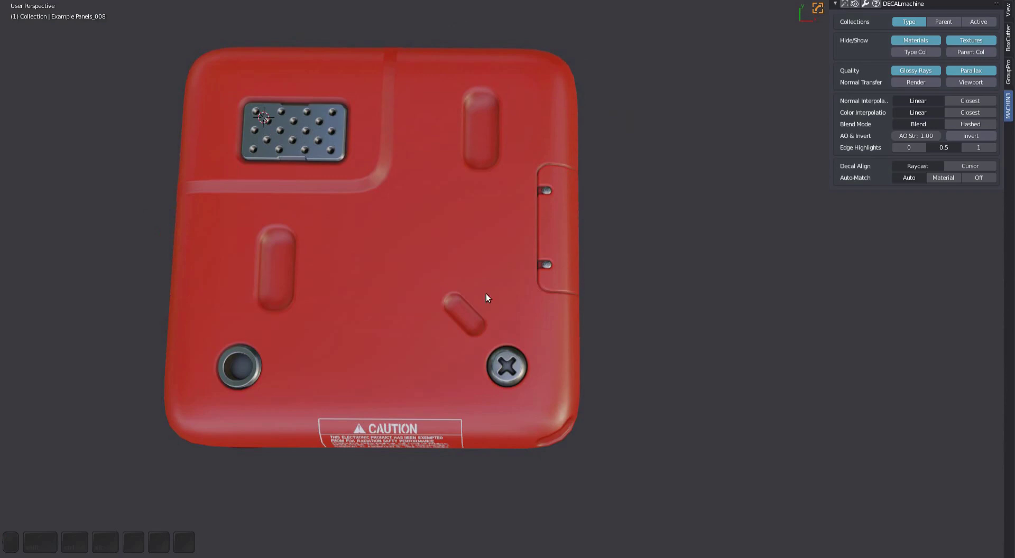
pyautogui.click(472, 314)
pyautogui.keyDown('shift'); pyautogui.moveTo(651, 328); pyautogui.dragTo(627, 298, button='middle'); pyautogui.keyUp('shift')
pyautogui.press('d')
pyautogui.press('a')
pyautogui.scroll(-2, 627, 297)
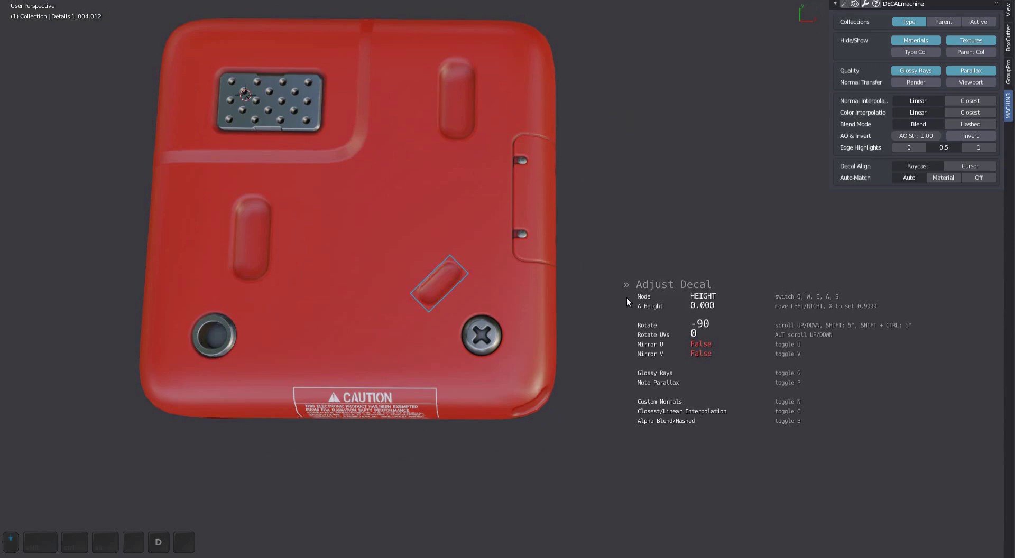
pyautogui.scroll(-2, 626, 298)
# - Vary the diagonal slot decal's rotation in 5-degree and 1-degree increments and finish at about -179 degrees
pyautogui.press('shift')
pyautogui.keyDown('shift'); pyautogui.scroll(8, 627, 297); pyautogui.keyUp('shift')
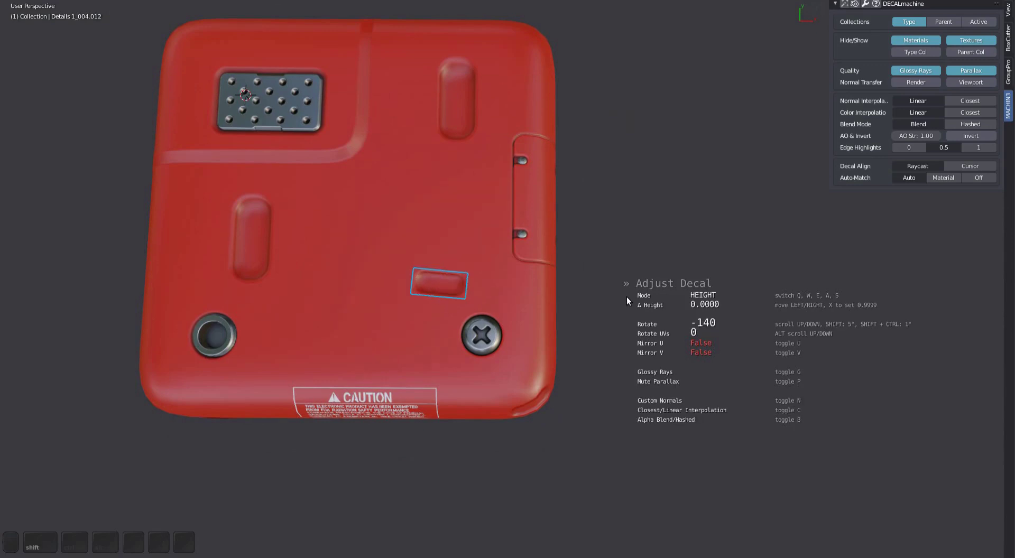
pyautogui.keyDown('shift'); pyautogui.scroll(-8, 641, 300); pyautogui.keyUp('shift')
pyautogui.keyDown('shift'); pyautogui.scroll(1, 641, 299); pyautogui.keyUp('shift')
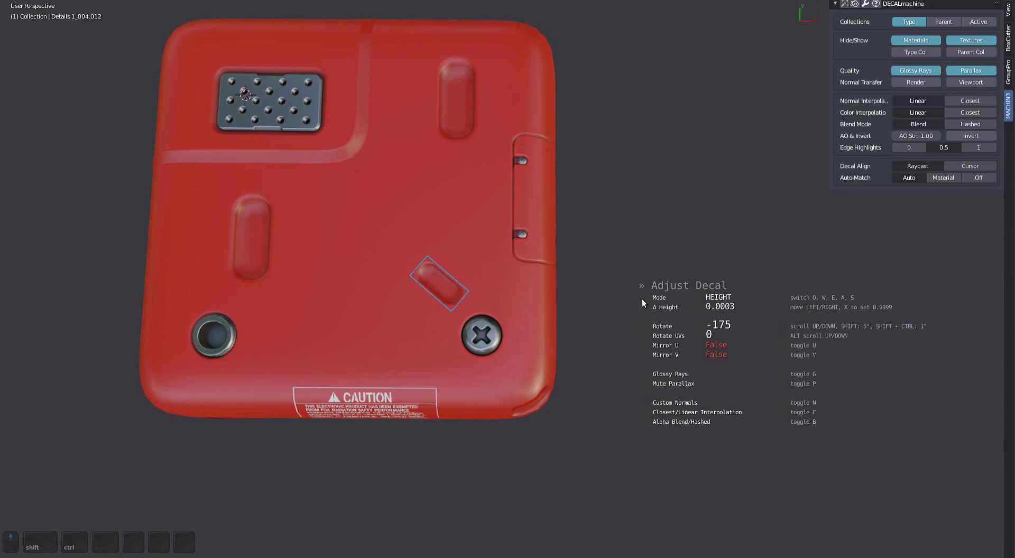
pyautogui.keyDown('shift'); pyautogui.scroll(-1, 641, 299); pyautogui.keyUp('shift')
pyautogui.keyDown('ctrl'); pyautogui.keyDown('shift'); pyautogui.scroll(-6, 642, 300); pyautogui.keyUp('shift'); pyautogui.keyUp('ctrl')
pyautogui.keyDown('ctrl'); pyautogui.keyDown('shift'); pyautogui.scroll(7, 642, 299); pyautogui.keyUp('shift'); pyautogui.keyUp('ctrl')
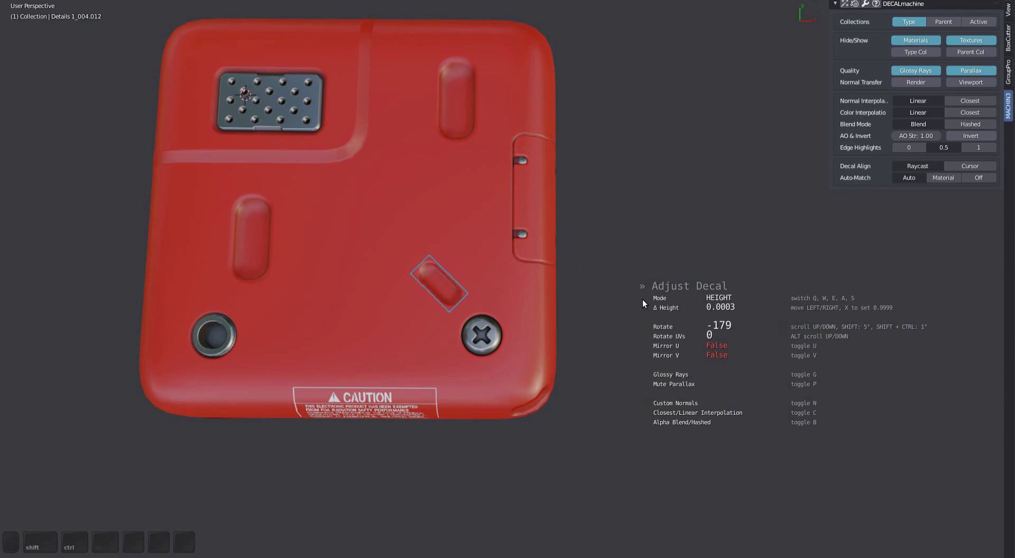
pyautogui.keyDown('ctrl'); pyautogui.keyDown('shift'); pyautogui.scroll(1, 642, 300); pyautogui.keyUp('shift'); pyautogui.keyUp('ctrl')
pyautogui.click(641, 301)
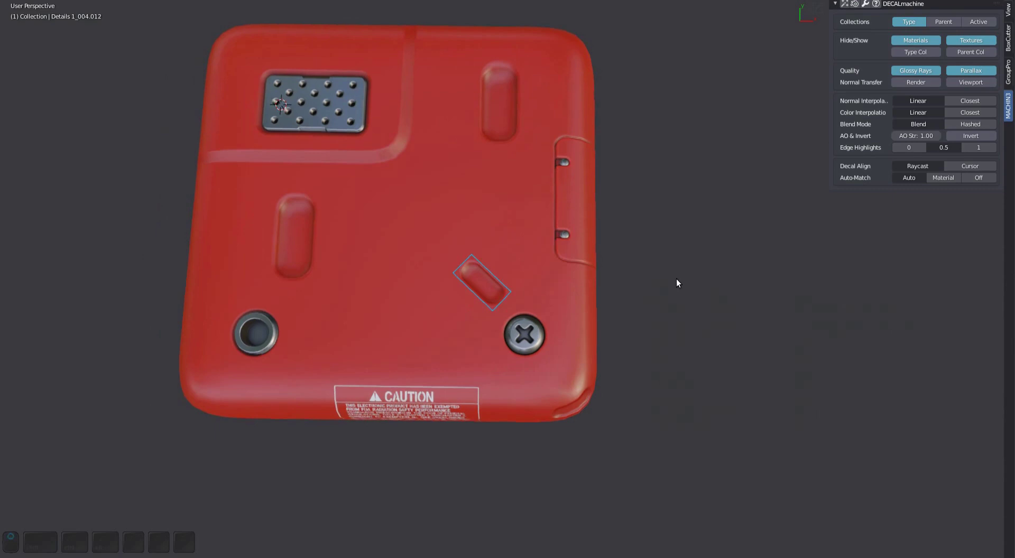
# - Select the studded plate and the two larger slot decals on the top face and rotate them together by -180 degrees
pyautogui.keyDown('shift'); pyautogui.click(332, 120); pyautogui.keyUp('shift')
pyautogui.hotkey('alt', 'a')
pyautogui.scroll(-1, 699, 262)
pyautogui.scroll(-3, 699, 260)
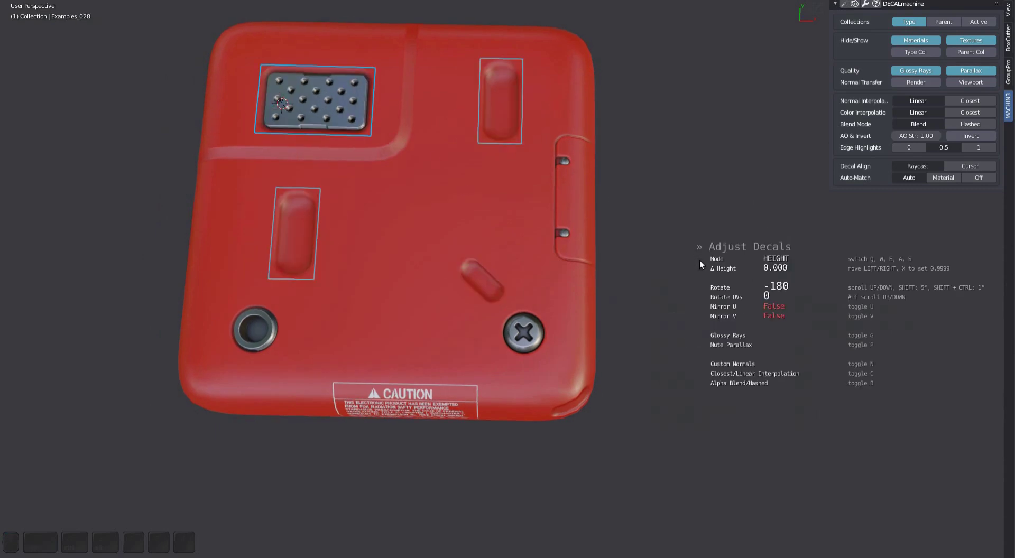
pyautogui.click(700, 261)
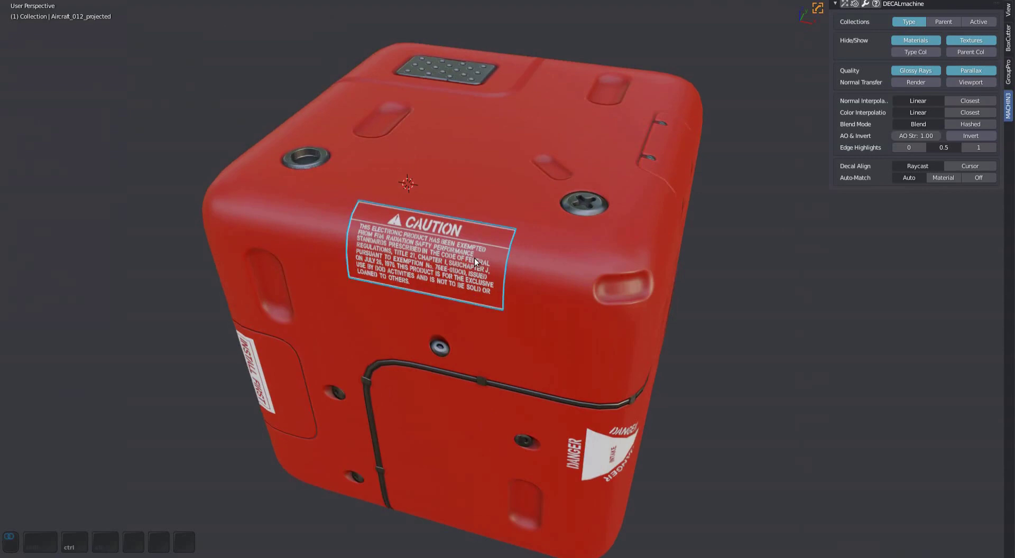
# - Try to rotate the projected CAUTION decal by -90 degrees
pyautogui.moveTo(475, 258); pyautogui.dragTo(689, 298, button='middle')
pyautogui.hotkey('alt', 'a')
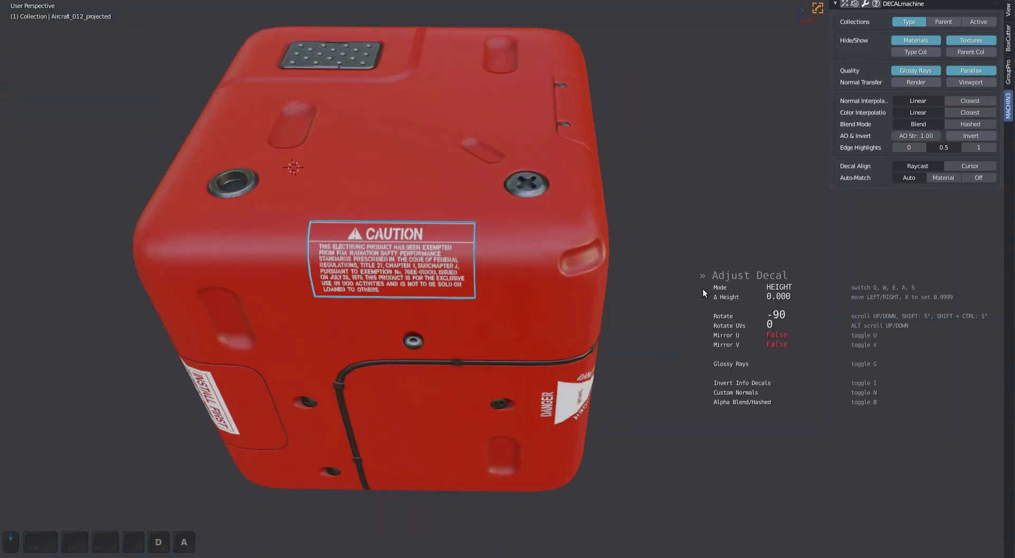
pyautogui.press('Escape')
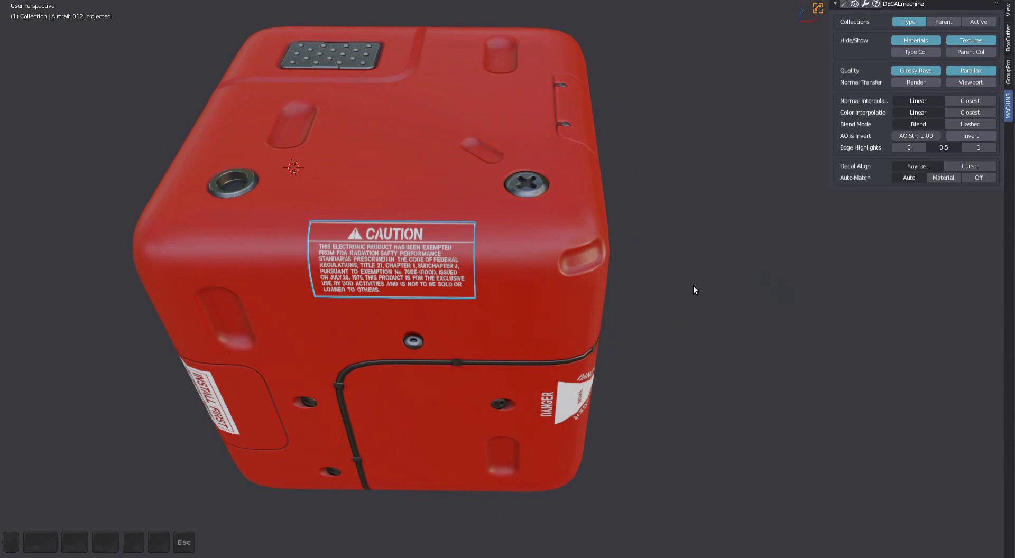
# - Rotate the CAUTION decal's UVs forward and back again, and finish the adjustment
pyautogui.press('d')
pyautogui.press('a')
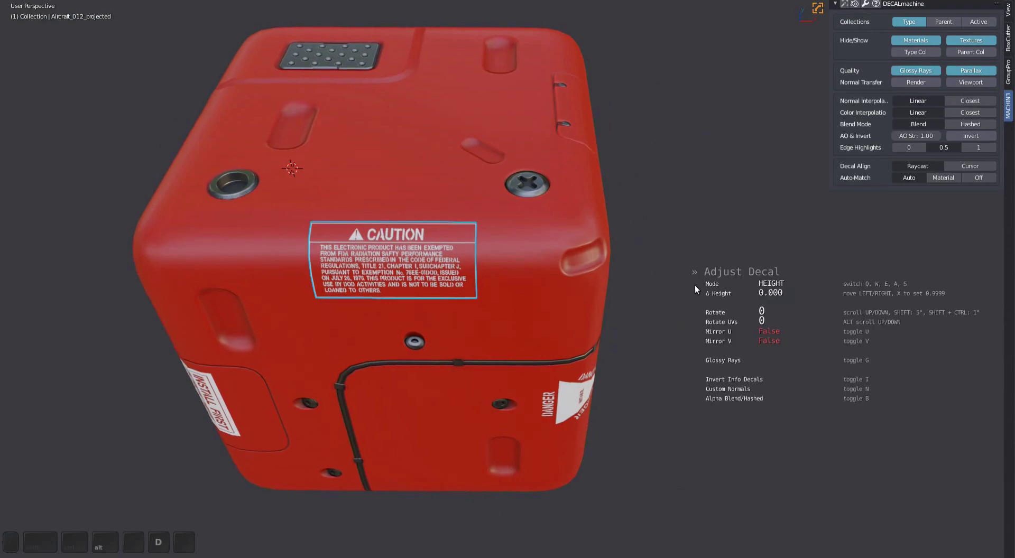
pyautogui.keyDown('alt'); pyautogui.scroll(5, 695, 285); pyautogui.keyUp('alt')
pyautogui.keyDown('alt'); pyautogui.scroll(-5, 694, 285); pyautogui.keyUp('alt')
pyautogui.click(694, 285)
# - Select the DANGER INTAKE decal and rotate its UVs so the INTAKE text reads horizontally
pyautogui.moveTo(664, 309); pyautogui.dragTo(603, 264, button='middle')
pyautogui.click(459, 302)
pyautogui.keyDown('ctrl'); pyautogui.moveTo(635, 328); pyautogui.dragTo(724, 301, button='middle'); pyautogui.keyUp('ctrl')
pyautogui.press('d')
pyautogui.press('a')
pyautogui.keyDown('alt'); pyautogui.scroll(5, 768, 313); pyautogui.keyUp('alt')
pyautogui.click(769, 313)
# - Toggle Mirror U and Mirror V on and off for the DANGER INTAKE decal and finish the adjustment
pyautogui.click(456, 292)
pyautogui.press('d')
pyautogui.press('a')
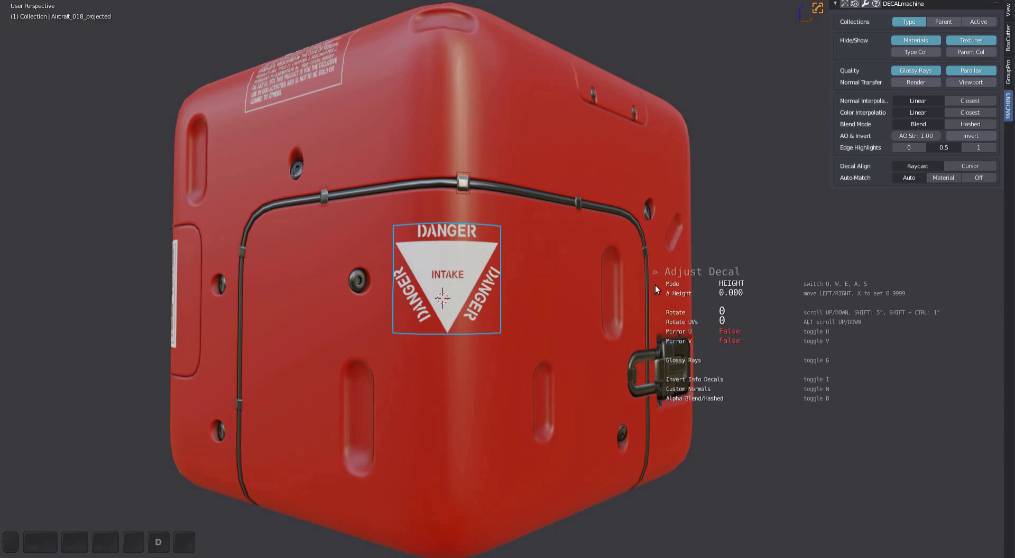
pyautogui.press('u')
pyautogui.press('u')
pyautogui.press('v')
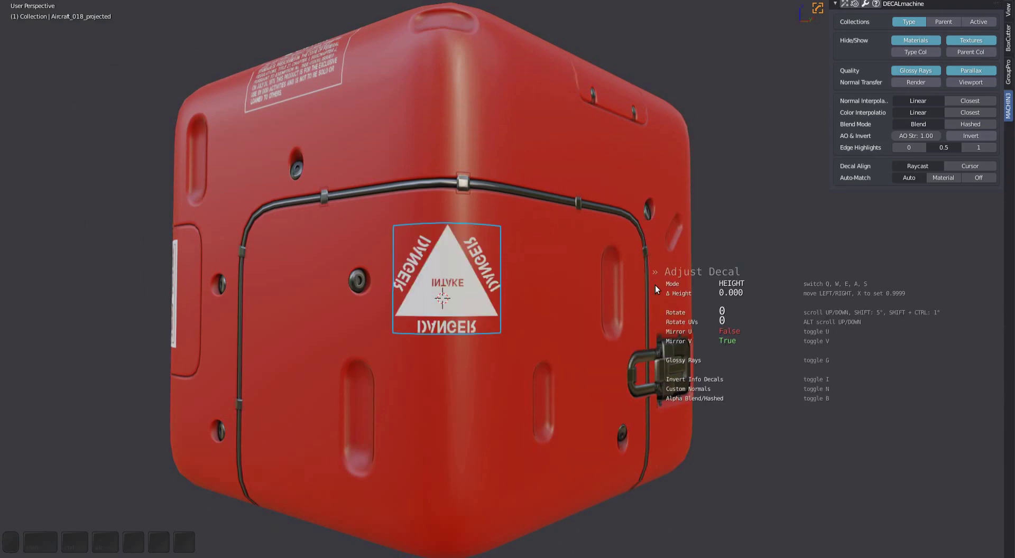
pyautogui.press('v')
pyautogui.press('u')
pyautogui.press('u')
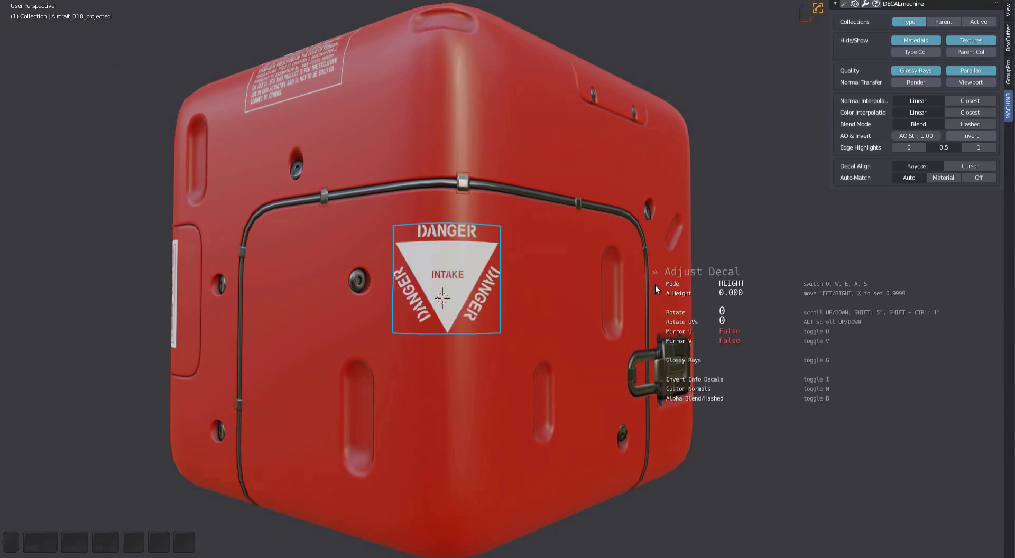
pyautogui.click(655, 285)
# - Select the panel decal around the cube's corner and change its panel type to Example Panels_009
pyautogui.moveTo(655, 285); pyautogui.dragTo(664, 292, button='middle')
pyautogui.click(608, 216)
pyautogui.click(608, 216)
pyautogui.moveTo(607, 216); pyautogui.dragTo(650, 227, button='middle')
pyautogui.press('d')
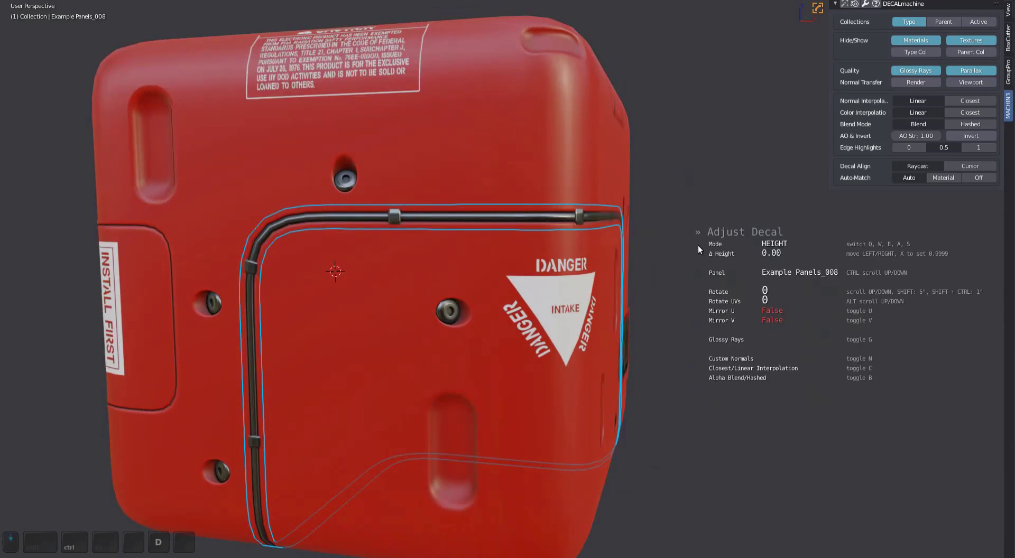
pyautogui.keyDown('ctrl'); pyautogui.scroll(1, 698, 246); pyautogui.keyUp('ctrl')
pyautogui.click(698, 246)
pyautogui.click(698, 245)
pyautogui.press('f')
# - Mirror the panel decal along V and mirror it back in a second adjustment
pyautogui.moveTo(703, 263); pyautogui.dragTo(589, 235, button='middle')
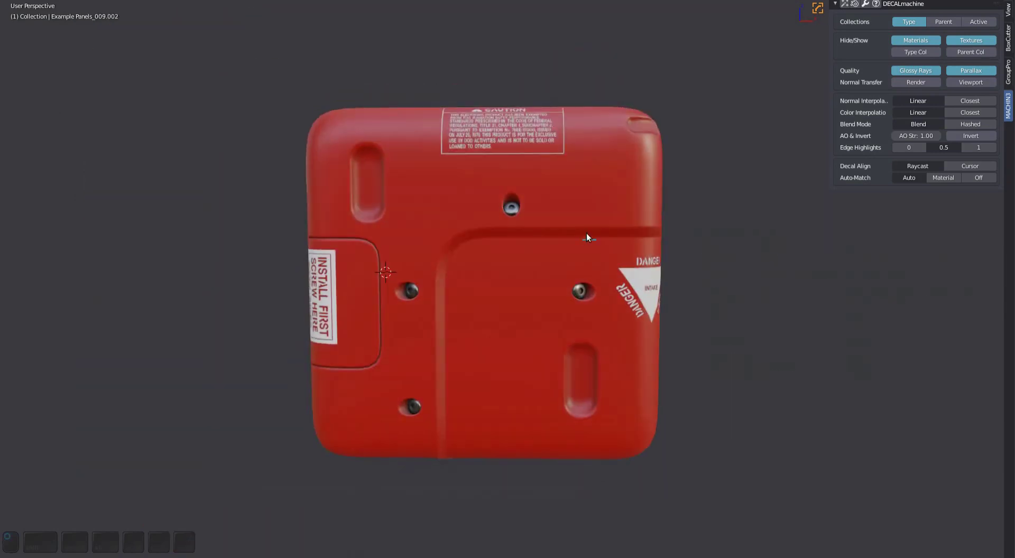
pyautogui.scroll(3, 681, 272)
pyautogui.hotkey('alt', 'a')
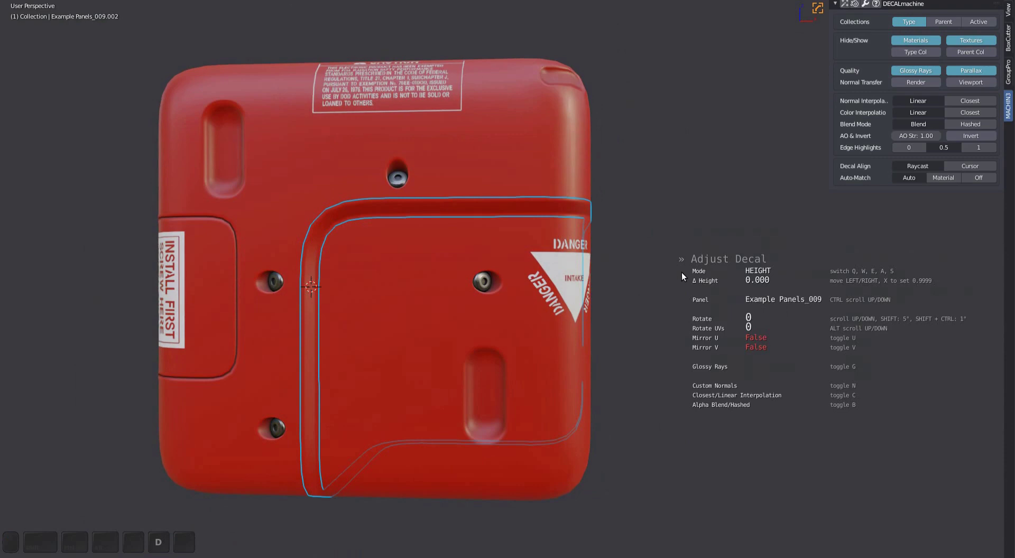
pyautogui.press('v')
pyautogui.click(681, 272)
pyautogui.moveTo(682, 272)
pyautogui.mouseDown(button='middle')
pyautogui.moveTo(608, 267)
pyautogui.moveTo(570, 278)
pyautogui.moveTo(597, 333)
pyautogui.moveTo(614, 290)
pyautogui.mouseUp(button='middle')
pyautogui.click(615, 291)
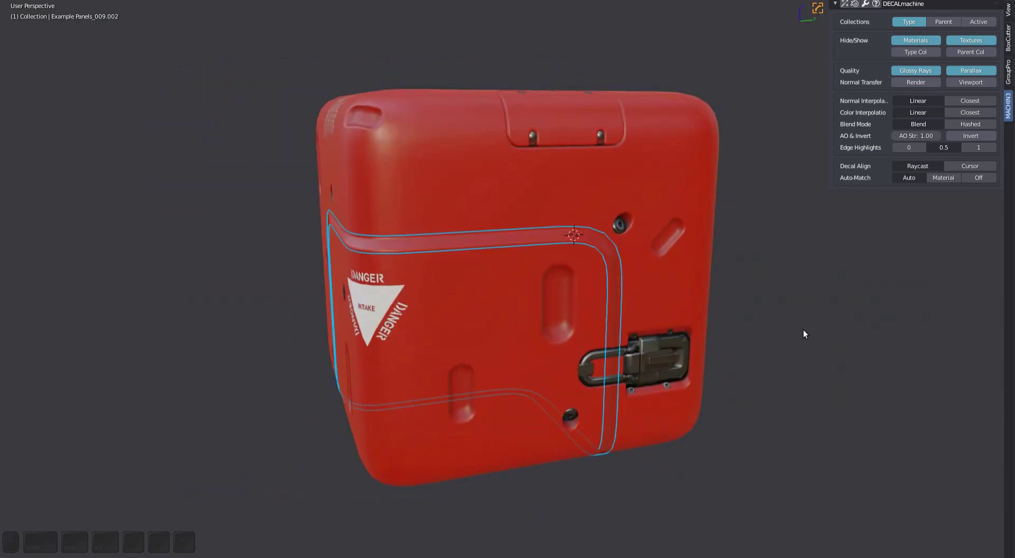
pyautogui.press('d')
pyautogui.press('a')
pyautogui.press('v')
pyautogui.click(803, 329)
pyautogui.click(709, 312)
pyautogui.moveTo(666, 308); pyautogui.dragTo(749, 293, button='middle')
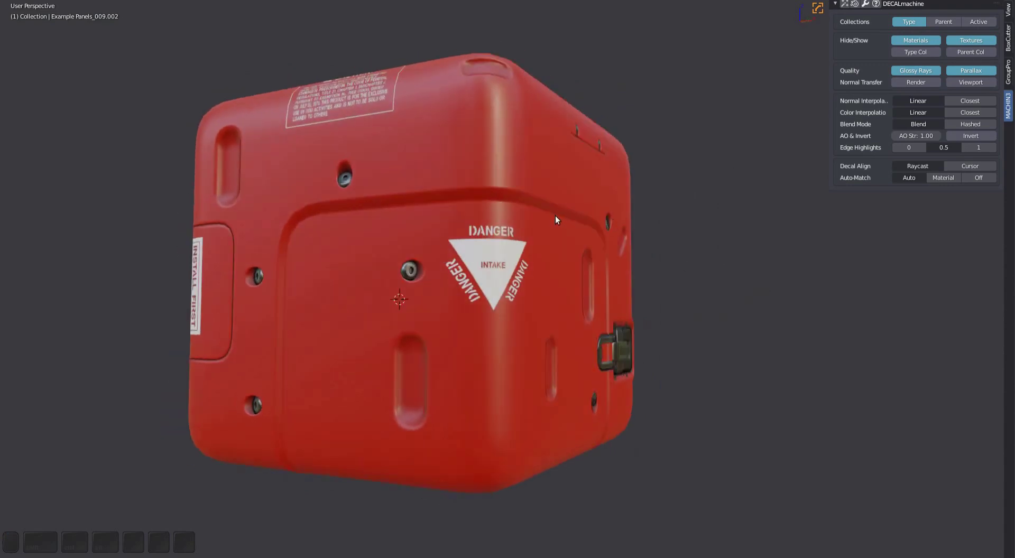
# - Select the panel decal and apply Mirror V to it once more
pyautogui.click(555, 216)
pyautogui.press('d')
pyautogui.press('a')
pyautogui.press('v')
pyautogui.click(719, 288)
pyautogui.click(642, 281)
# - Select the panel decal around the cube's corner and change its panel type to Example Panels_014
pyautogui.moveTo(641, 286); pyautogui.dragTo(562, 294, button='middle')
pyautogui.click(561, 293)
pyautogui.hotkey('alt', 'a')
pyautogui.keyDown('ctrl'); pyautogui.scroll(-3, 659, 289); pyautogui.keyUp('ctrl')
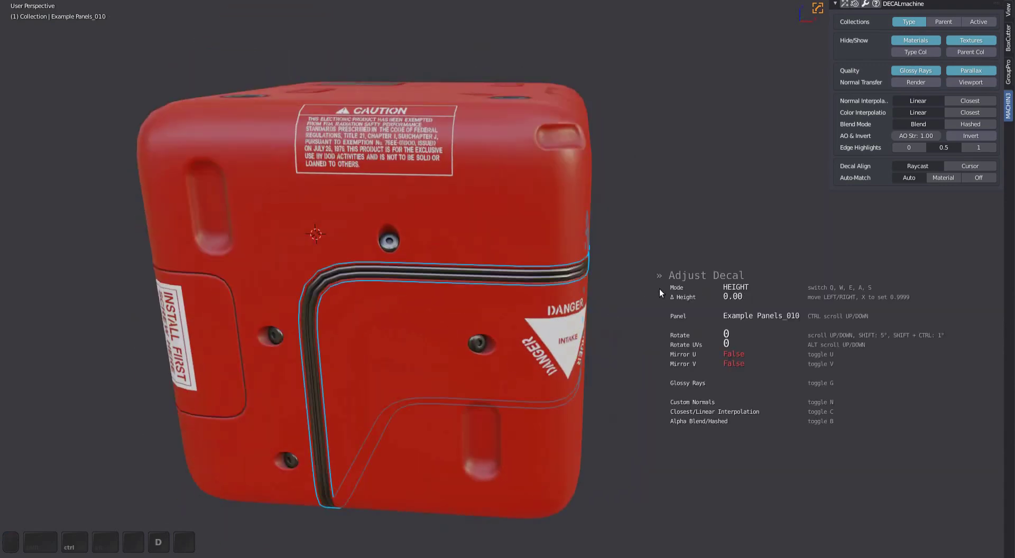
pyautogui.keyDown('ctrl'); pyautogui.scroll(-2, 659, 288); pyautogui.keyUp('ctrl')
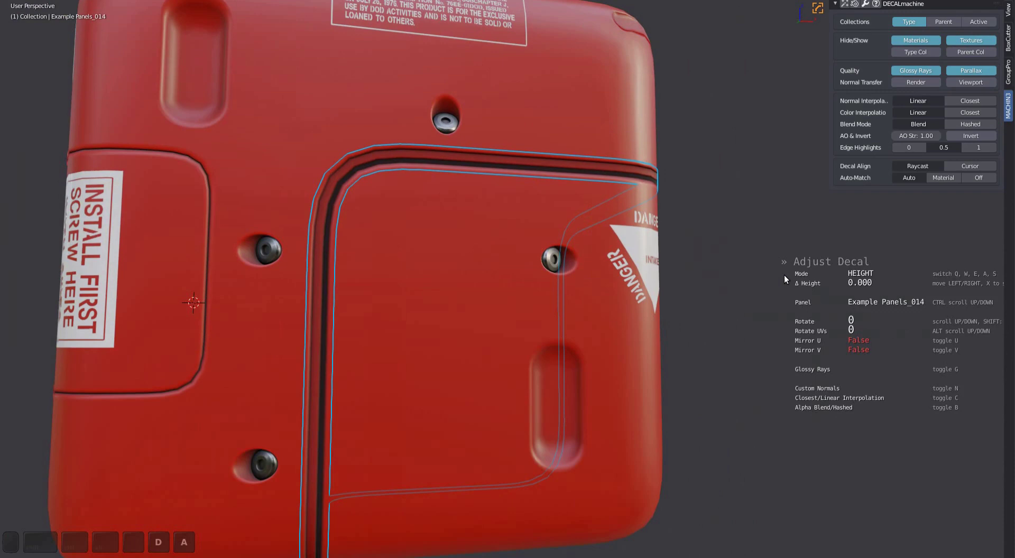
# - Toggle Mirror V several times for the Example Panels_014 decal and finish the adjustment
pyautogui.press('v')
pyautogui.press('v')
pyautogui.press('v')
pyautogui.click(784, 275)
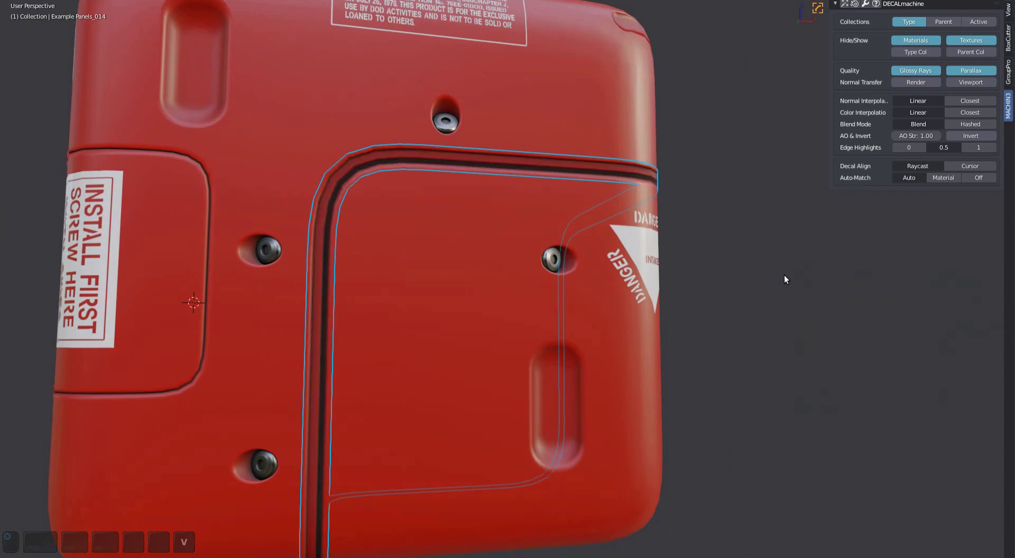
# - Switch the viewport to rendered shading and examine the panel decal's lower end at the cube's bottom edge
pyautogui.scroll(-3, 784, 279)
pyautogui.moveTo(785, 279); pyautogui.dragTo(648, 279, button='middle')
pyautogui.moveTo(648, 279); pyautogui.dragTo(647, 295, button='middle')
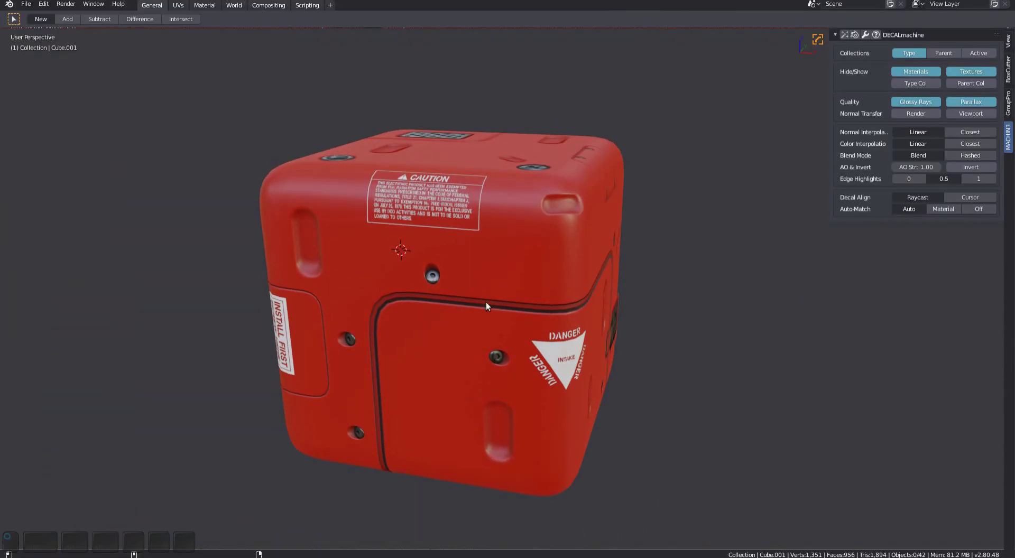
pyautogui.moveTo(406, 432)
pyautogui.keyDown('shift'); pyautogui.mouseDown(button='middle')
pyautogui.moveTo(410, 405)
pyautogui.moveTo(551, 486)
pyautogui.mouseUp(button='middle'); pyautogui.keyUp('shift')
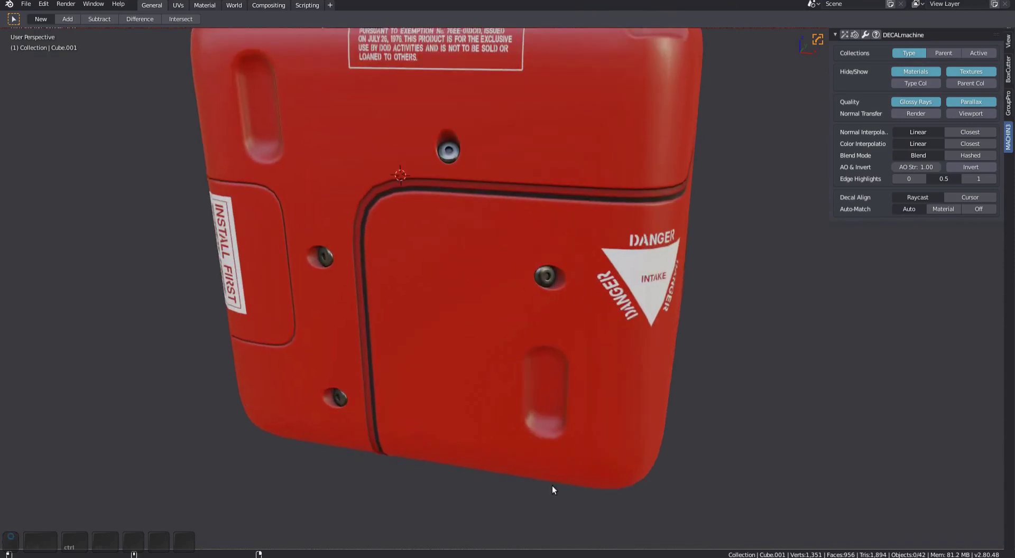
pyautogui.hotkey('shift', 'z')
pyautogui.moveTo(353, 451)
pyautogui.keyDown('ctrl'); pyautogui.mouseDown(button='middle')
pyautogui.moveTo(417, 485)
pyautogui.moveTo(380, 475)
pyautogui.mouseUp(button='middle'); pyautogui.keyUp('ctrl')
pyautogui.scroll(2, 380, 475)
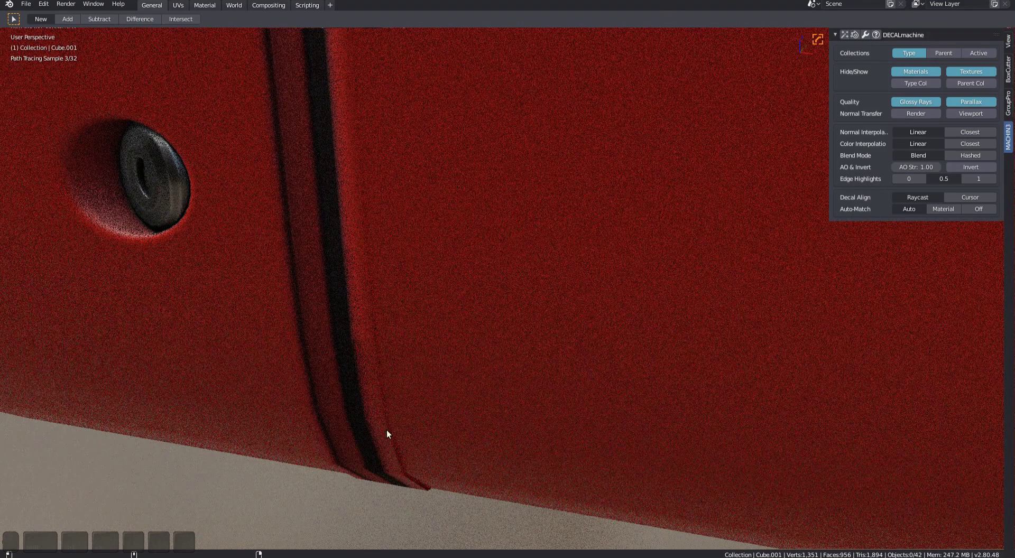
# - Turn off Glossy Rays for the panel decal with the Adjust tool and deselect it
pyautogui.click(391, 476)
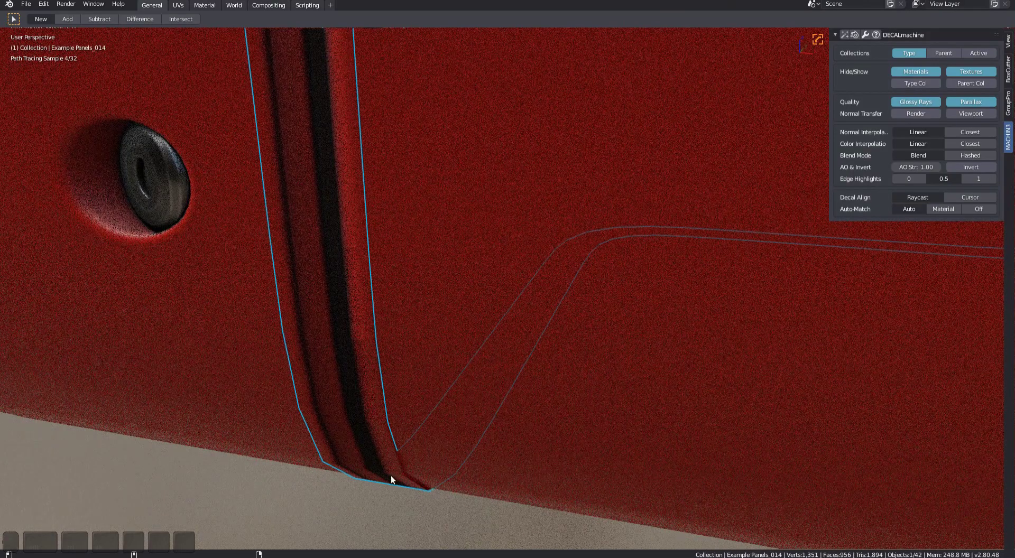
pyautogui.press('d')
pyautogui.click(531, 334)
pyautogui.hotkey('alt', 'a')
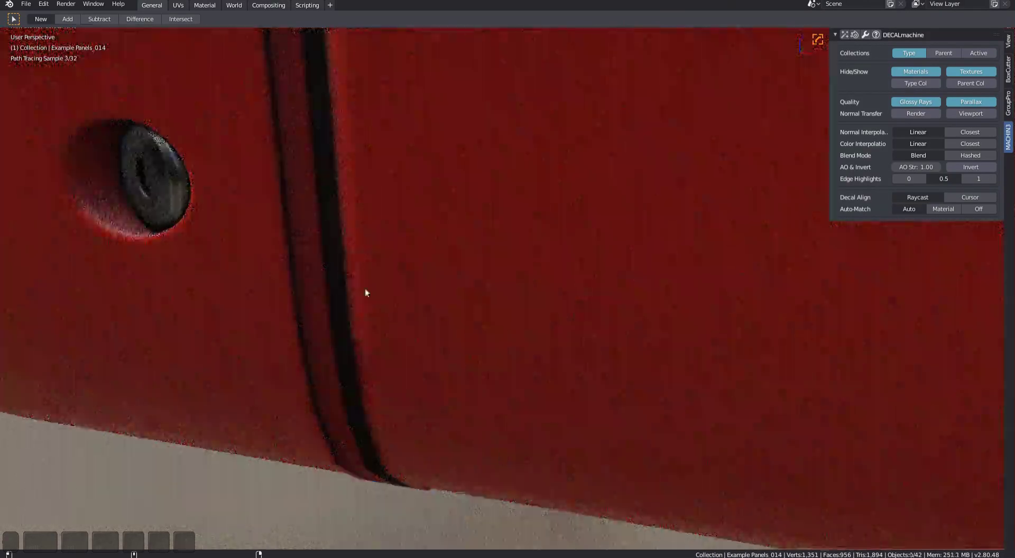
# - Toggle Glossy Rays for all decals while viewing the panel's lower end, leaving the setting off
pyautogui.scroll(-6, 364, 288)
pyautogui.keyDown('shift'); pyautogui.moveTo(365, 288); pyautogui.dragTo(491, 340, button='middle'); pyautogui.keyUp('shift')
pyautogui.scroll(10, 490, 343)
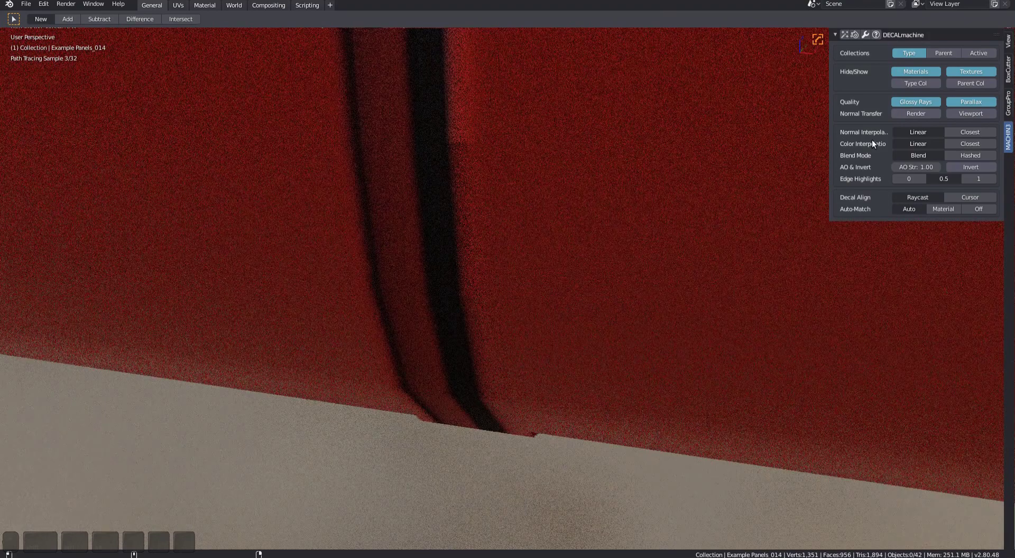
pyautogui.click(913, 101)
pyautogui.click(913, 100)
pyautogui.keyDown('shift'); pyautogui.moveTo(814, 269); pyautogui.dragTo(719, 289, button='middle'); pyautogui.keyUp('shift')
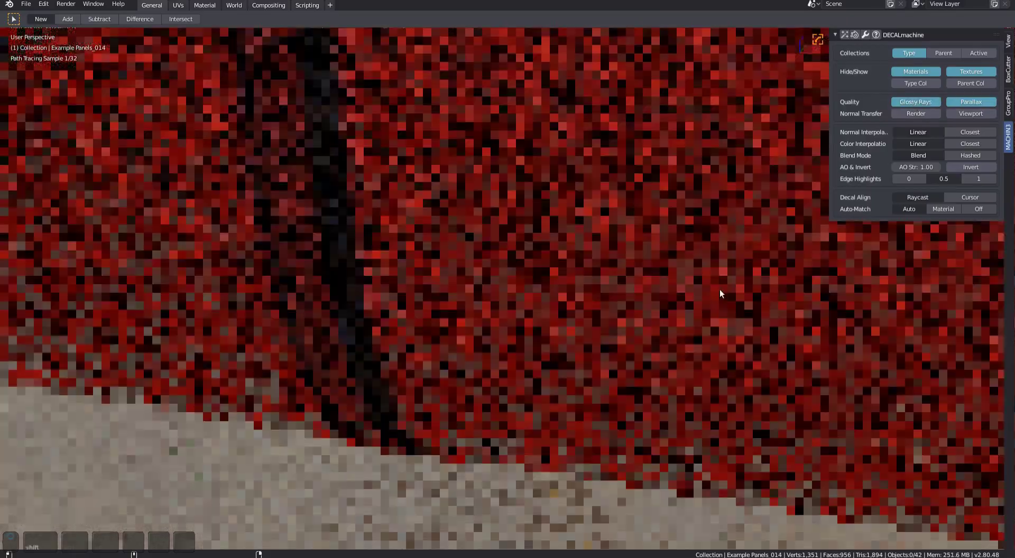
pyautogui.click(917, 101)
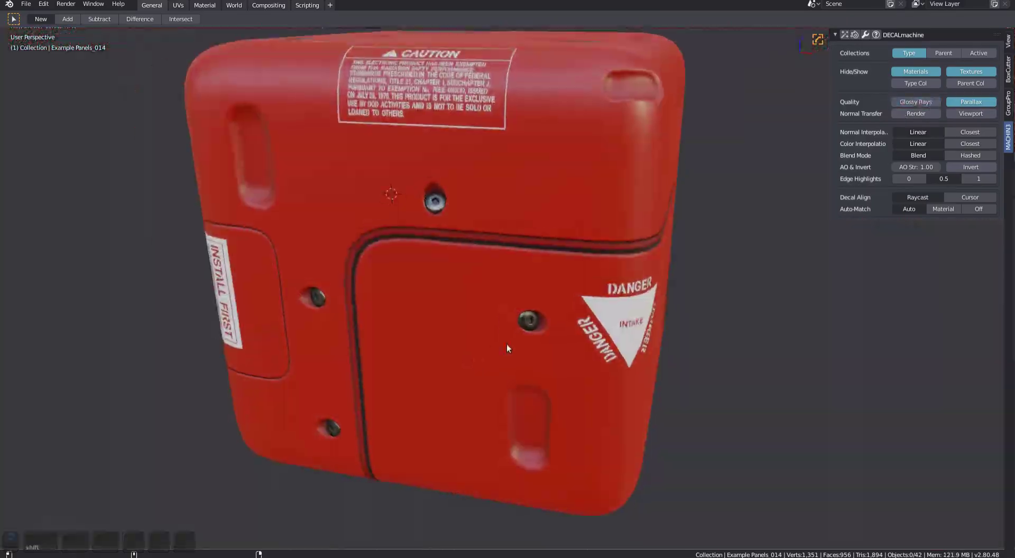
# - Select the cross-head screw decal on the cube's top and toggle Mute Parallax on and off in the Adjust tool
pyautogui.moveTo(507, 344); pyautogui.dragTo(523, 294, button='middle')
pyautogui.press('Escape')
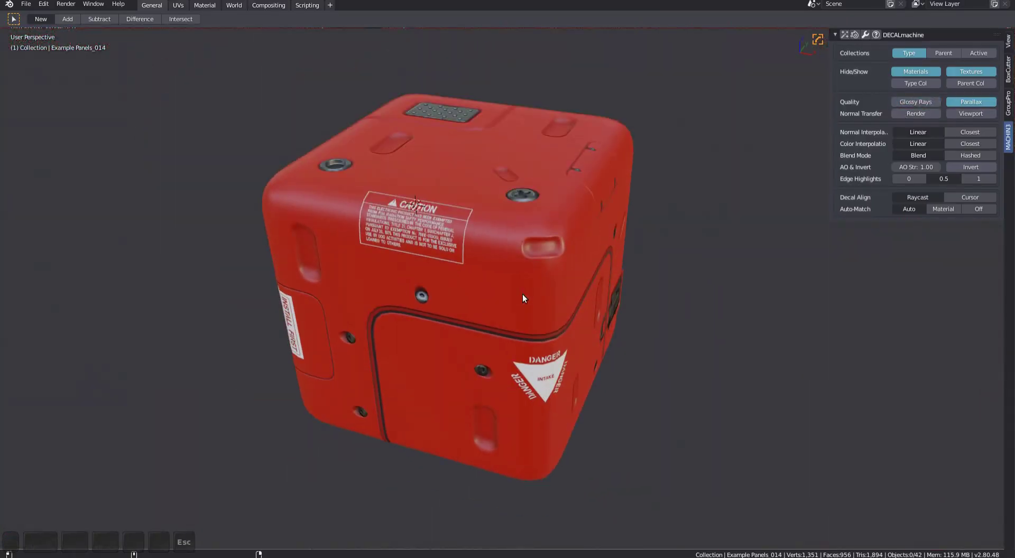
pyautogui.keyDown('ctrl'); pyautogui.moveTo(439, 272); pyautogui.dragTo(482, 340, button='middle'); pyautogui.keyUp('ctrl')
pyautogui.click(581, 290)
pyautogui.keyDown('ctrl'); pyautogui.moveTo(587, 292); pyautogui.dragTo(611, 293, button='middle'); pyautogui.keyUp('ctrl')
pyautogui.moveTo(643, 336); pyautogui.dragTo(609, 310, button='middle')
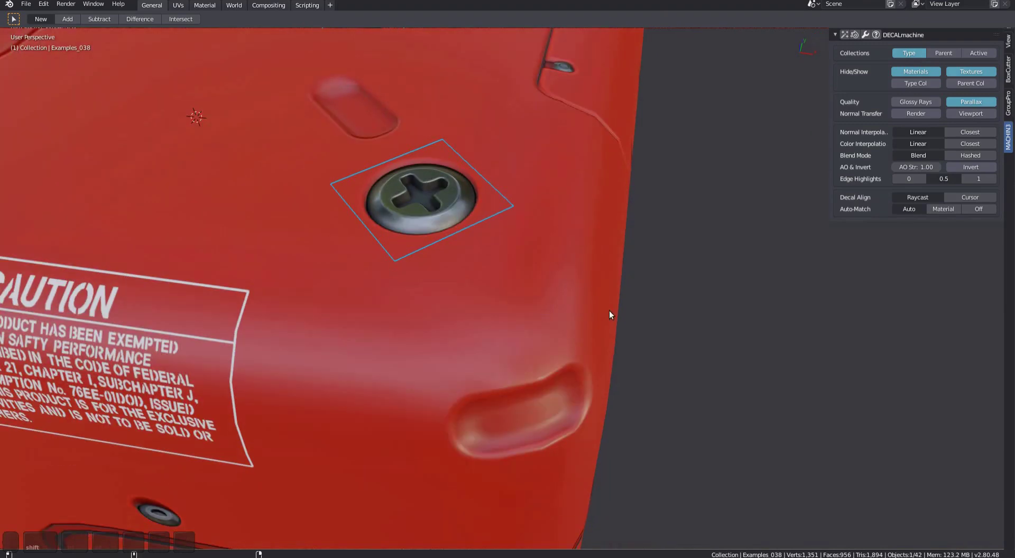
pyautogui.press('d')
pyautogui.press('a')
pyautogui.press('p')
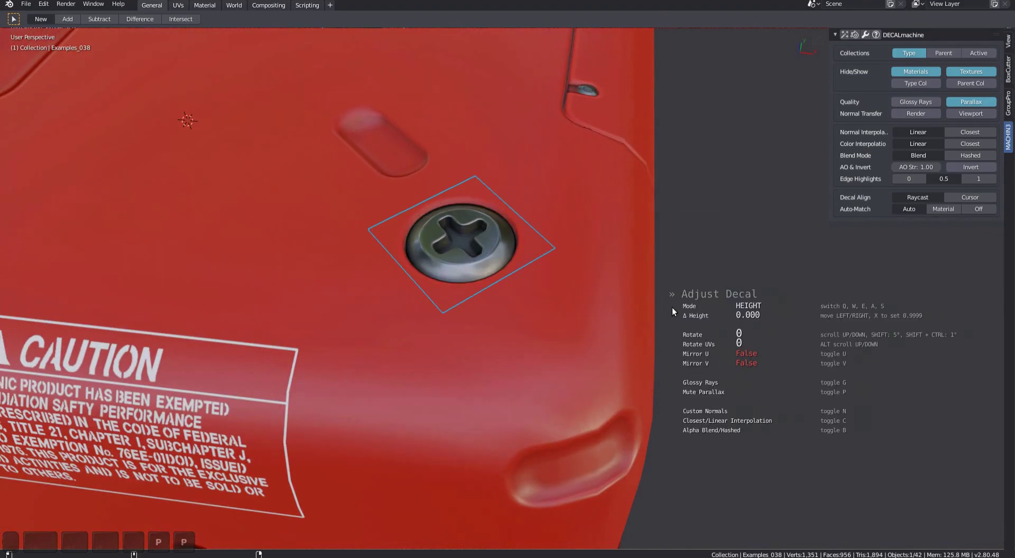
pyautogui.click(672, 312)
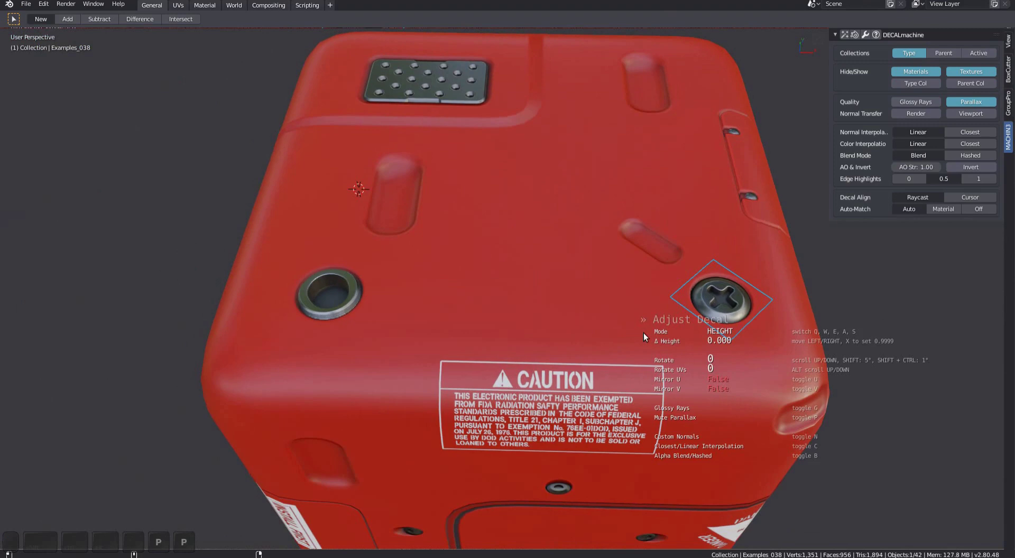
pyautogui.click(644, 333)
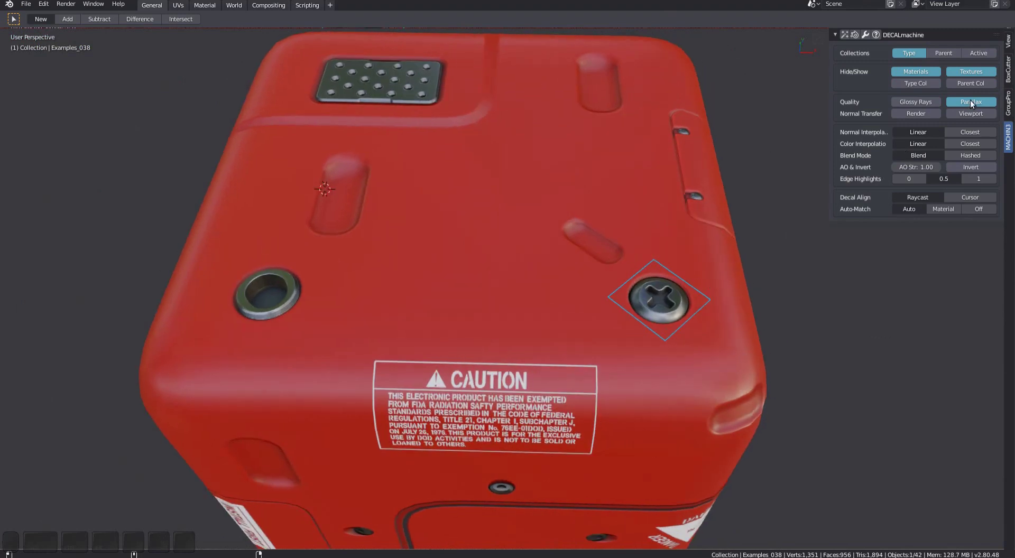
# - Toggle Parallax off and on for all decals to compare the screw, perforated plate and ring decals
pyautogui.click(970, 100)
pyautogui.keyDown('shift'); pyautogui.moveTo(711, 302); pyautogui.dragTo(682, 284, button='middle'); pyautogui.keyUp('shift')
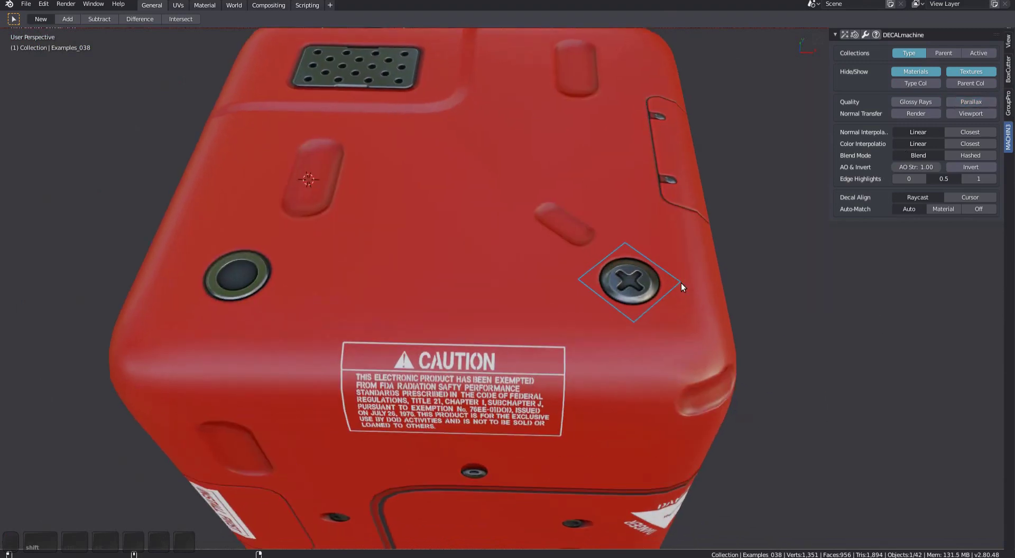
pyautogui.click(971, 101)
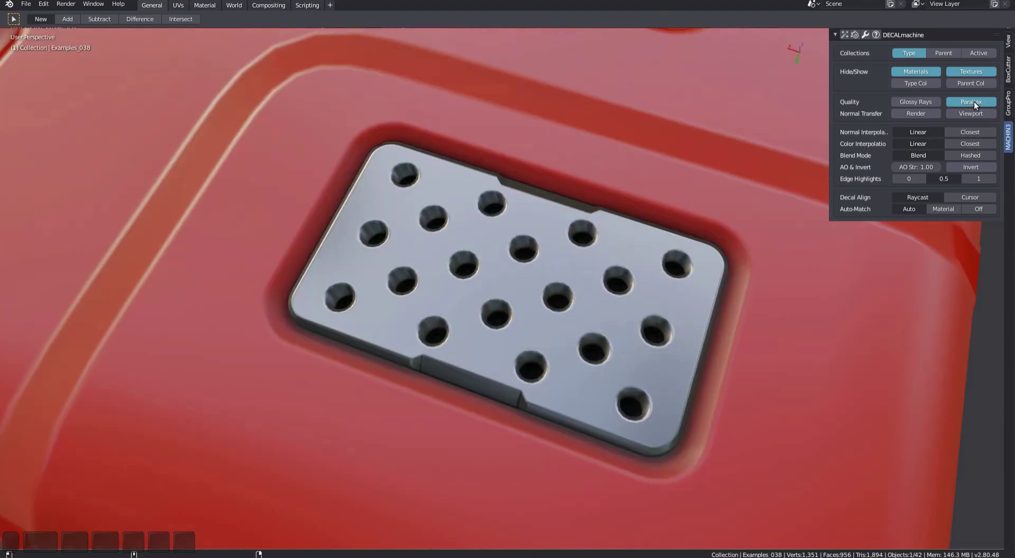
pyautogui.click(975, 104)
pyautogui.click(975, 103)
pyautogui.click(975, 102)
pyautogui.click(974, 103)
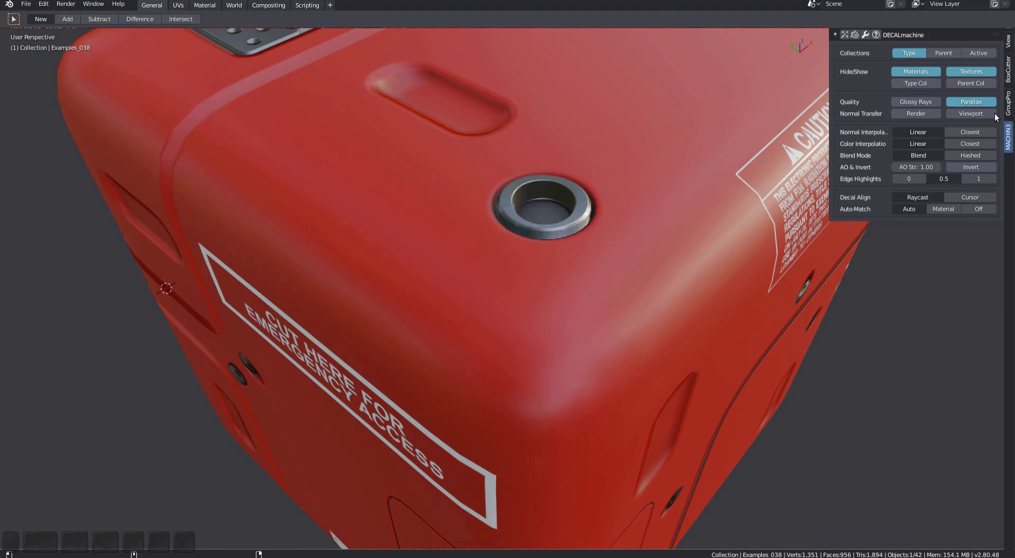
pyautogui.click(992, 105)
pyautogui.click(994, 105)
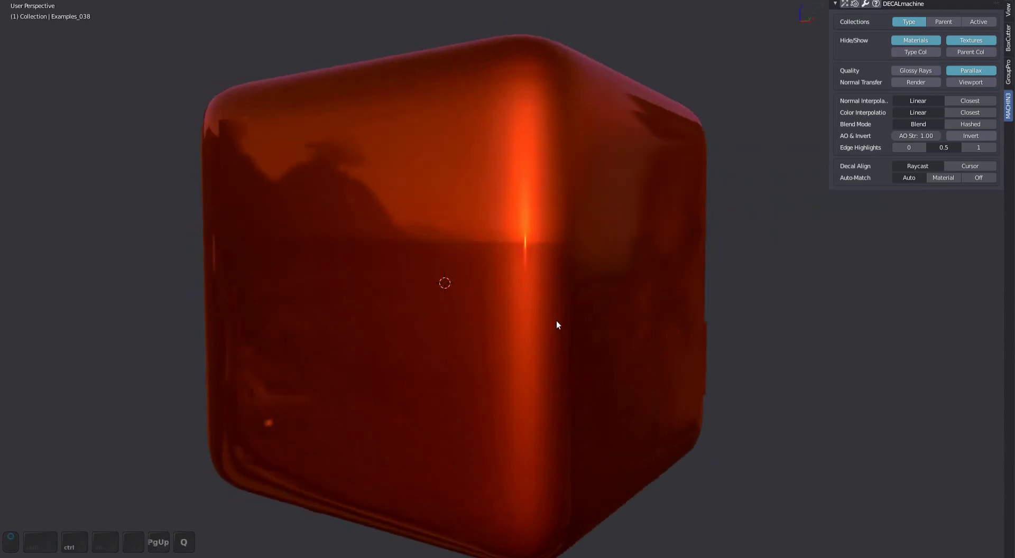
# - Select the recess decal on the cube's corner and toggle Custom Normals repeatedly, leaving them on
pyautogui.keyDown('ctrl'); pyautogui.moveTo(556, 321); pyautogui.dragTo(580, 367, button='middle'); pyautogui.keyUp('ctrl')
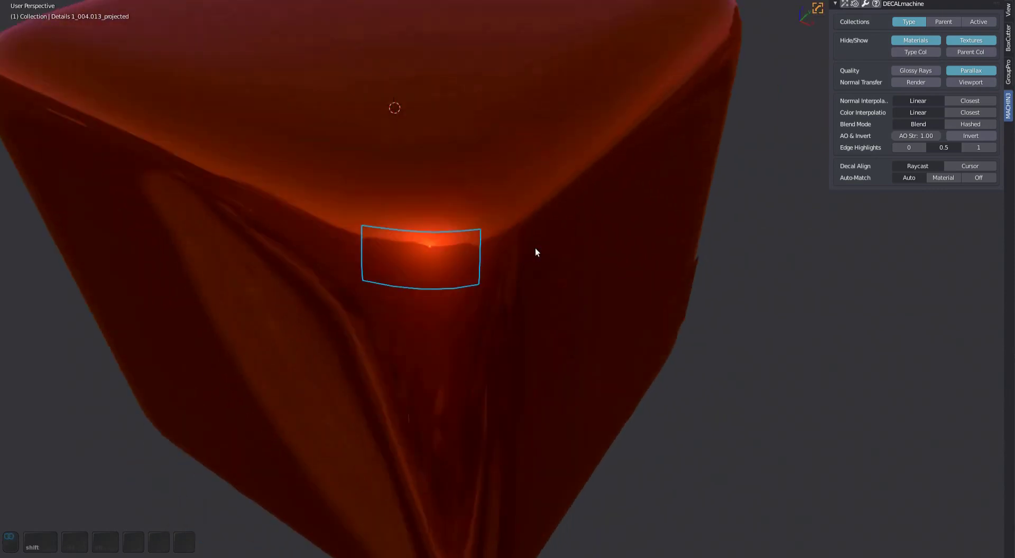
pyautogui.keyDown('ctrl'); pyautogui.moveTo(537, 252); pyautogui.dragTo(682, 292, button='middle'); pyautogui.keyUp('ctrl')
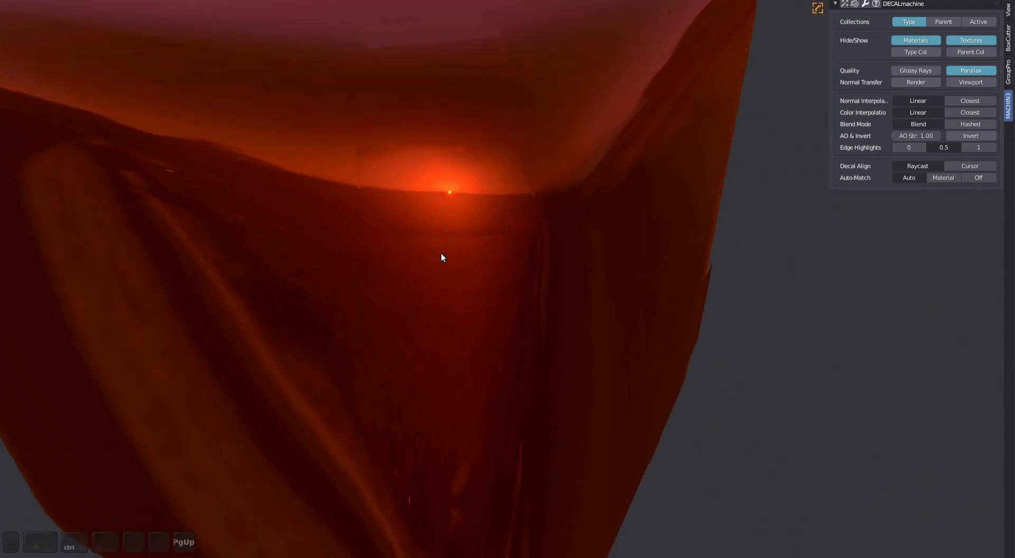
pyautogui.keyDown('ctrl'); pyautogui.moveTo(441, 257); pyautogui.dragTo(537, 278, button='middle'); pyautogui.keyUp('ctrl')
pyautogui.press('d')
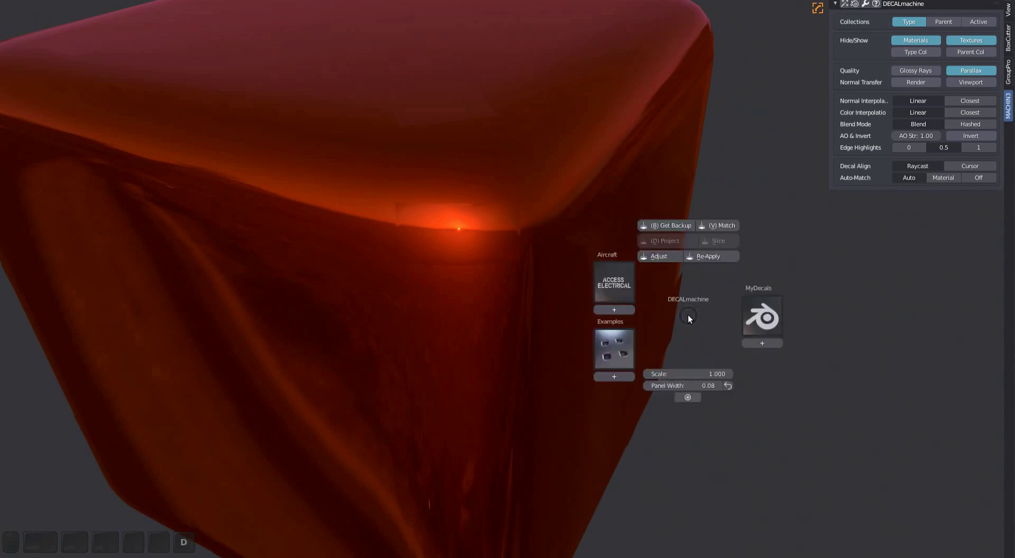
pyautogui.press('a')
pyautogui.press('n')
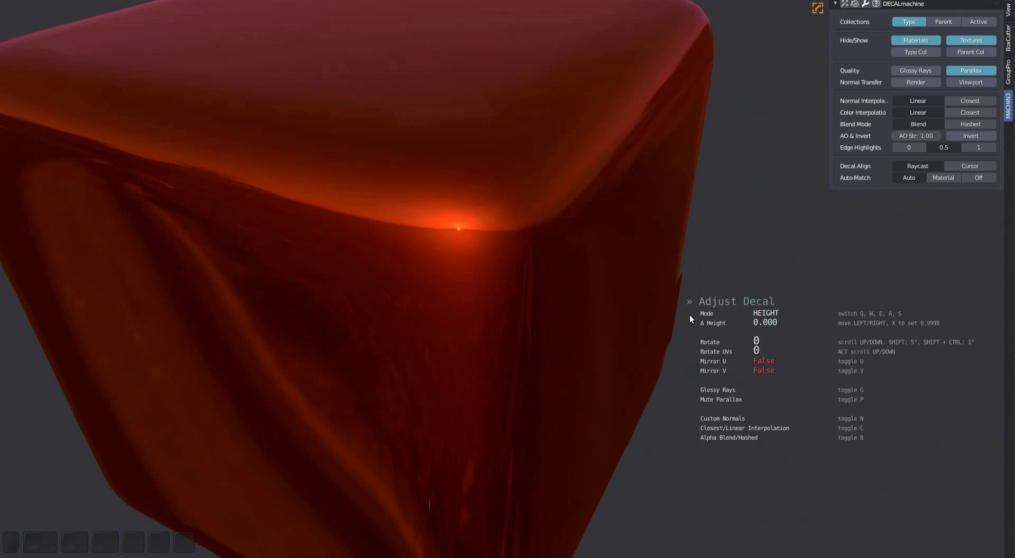
pyautogui.press('n')
pyautogui.press('n')
pyautogui.press('n')
pyautogui.press('n')
pyautogui.press('n')
pyautogui.press('n')
pyautogui.click(689, 315)
pyautogui.scroll(-4, 689, 315)
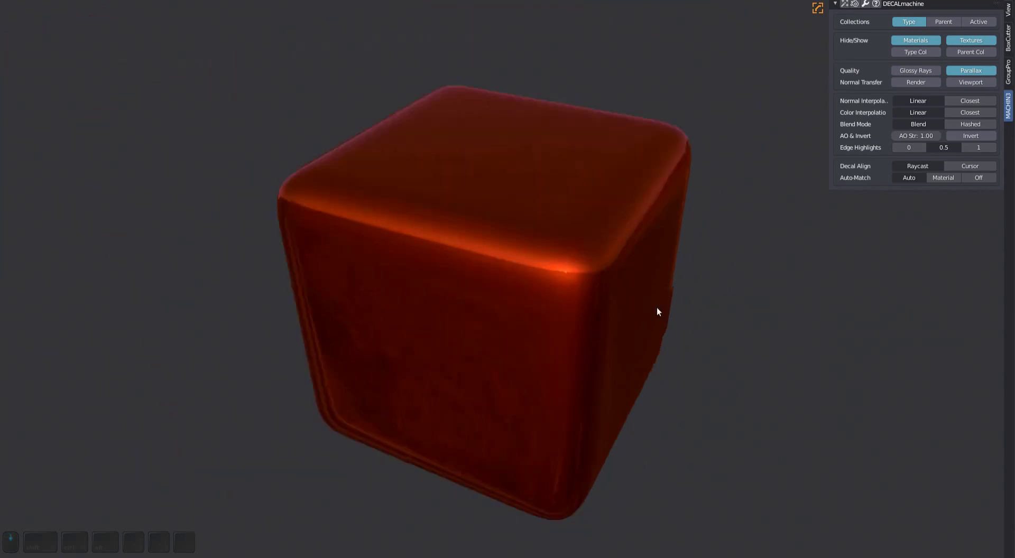
# - Select the CAUTION decal on the cube's top edge and toggle Custom Normals in the Adjust tool to compare its shading
pyautogui.moveTo(596, 290); pyautogui.dragTo(622, 302, button='middle')
pyautogui.scroll(1, 621, 301)
pyautogui.click(498, 304)
pyautogui.press('d')
pyautogui.press('a')
pyautogui.press('n')
pyautogui.press('n')
pyautogui.press('n')
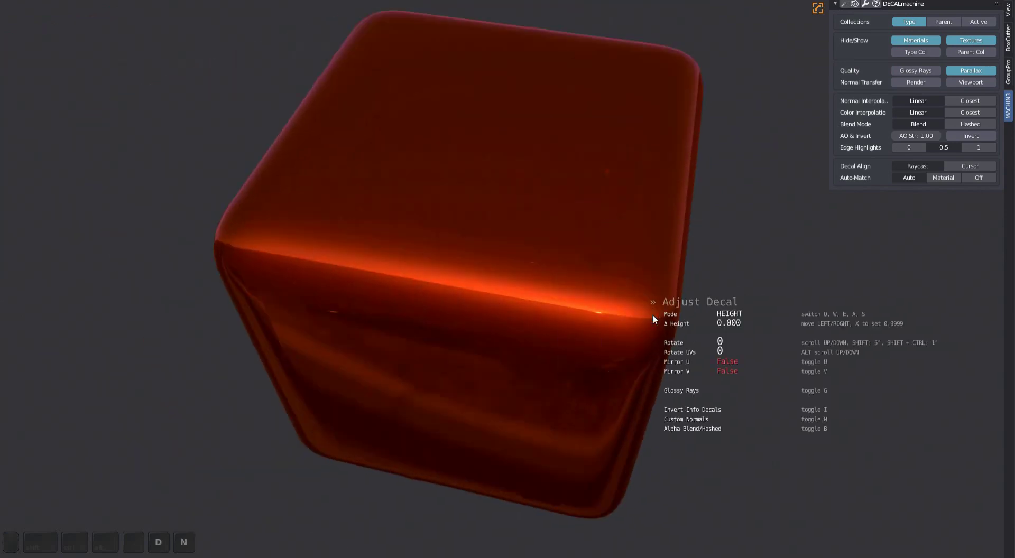
pyautogui.press('n')
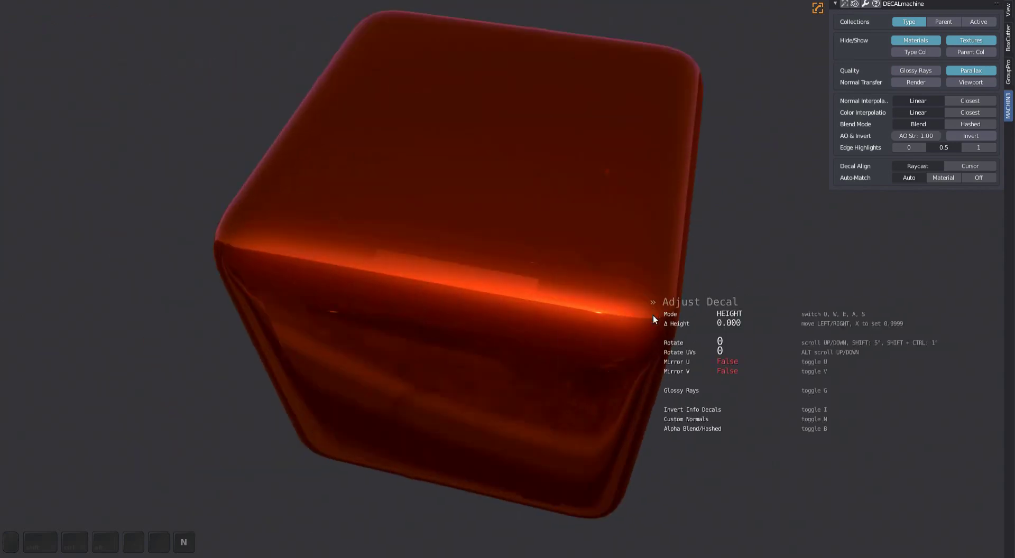
pyautogui.press('n')
pyautogui.click(652, 315)
# - Toggle Normal Transfer for the viewport on and off twice for all decals, comparing the reflections along the cube's edges
pyautogui.scroll(-1, 653, 315)
pyautogui.moveTo(652, 315); pyautogui.dragTo(580, 285, button='middle')
pyautogui.scroll(3, 579, 285)
pyautogui.scroll(-1, 580, 285)
pyautogui.click(971, 82)
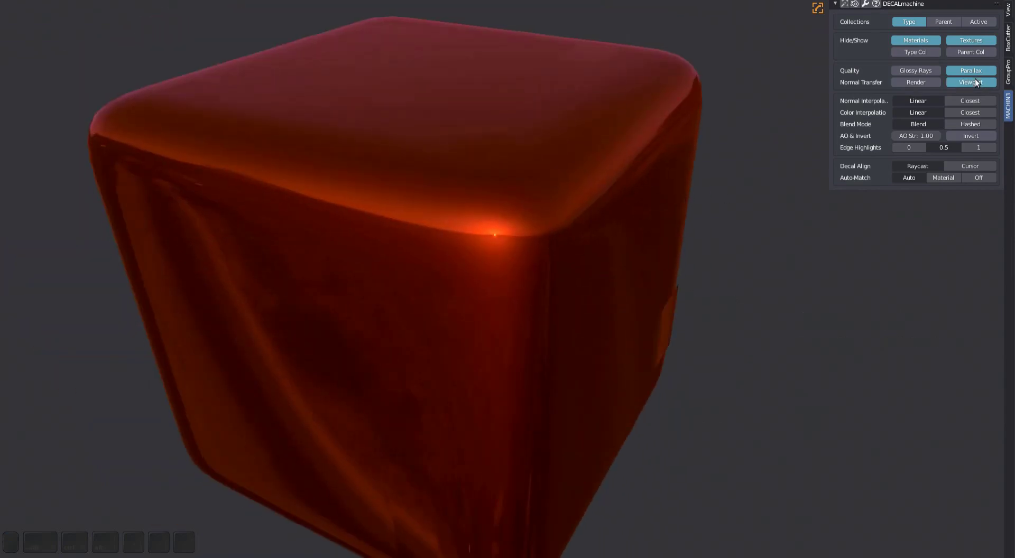
pyautogui.click(975, 82)
pyautogui.scroll(-2, 620, 227)
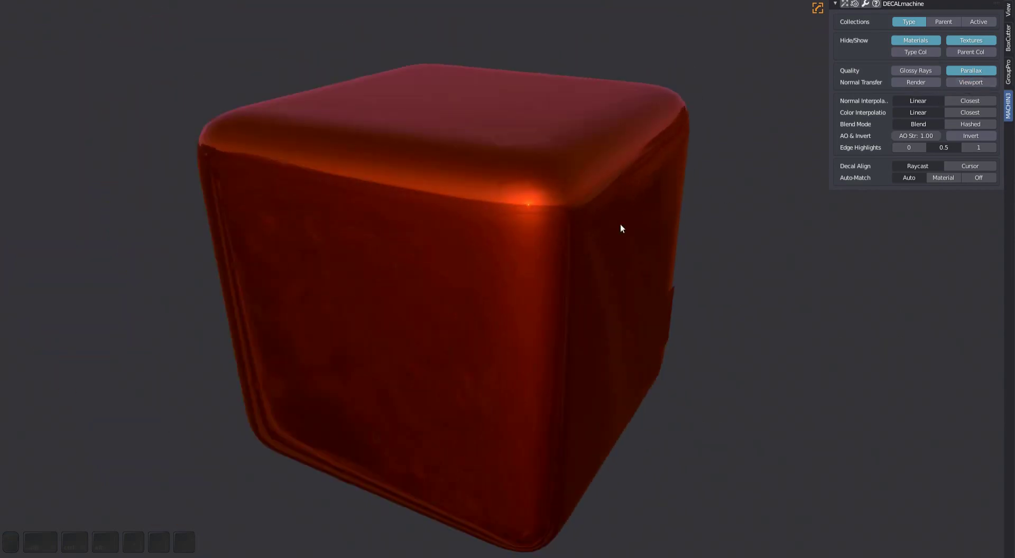
pyautogui.click(979, 86)
pyautogui.moveTo(655, 212); pyautogui.dragTo(554, 292, button='middle')
pyautogui.click(976, 80)
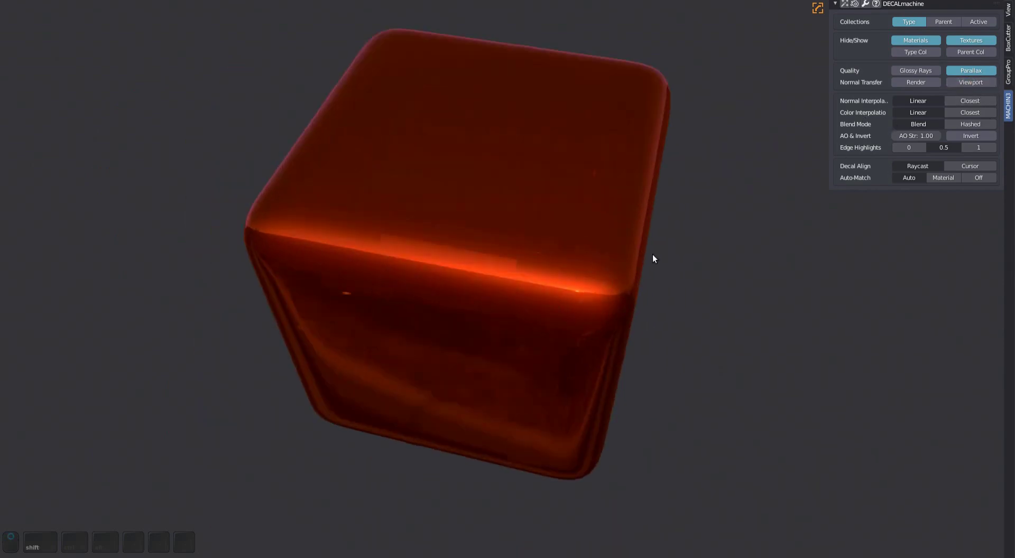
# - Switch the viewport from the reflective matcap back to material shading and clear the selection
pyautogui.moveTo(653, 254); pyautogui.dragTo(673, 258, button='middle')
pyautogui.click(591, 324)
pyautogui.moveTo(586, 324); pyautogui.dragTo(585, 310, button='middle')
pyautogui.press('pageup')
pyautogui.click(564, 317)
pyautogui.hotkey('shift', 'a')
pyautogui.click(612, 299)
pyautogui.keyDown('shift'); pyautogui.moveTo(719, 264); pyautogui.dragTo(707, 244, button='middle'); pyautogui.keyUp('shift')
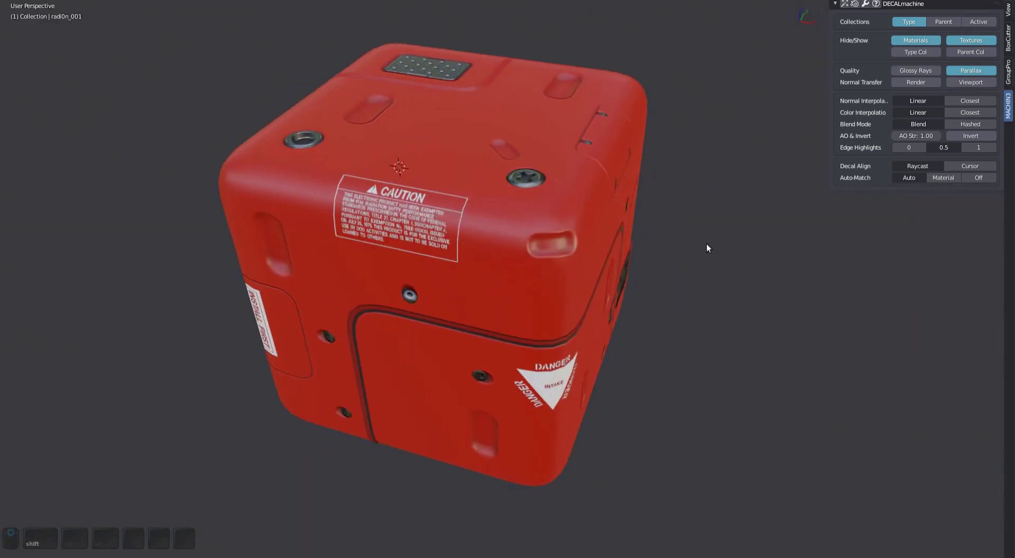
# - Select the black and orange INDUSTRIES logo decal on the cube's side and examine the edges of its lettering up close
pyautogui.moveTo(589, 188); pyautogui.dragTo(564, 413, button='middle')
pyautogui.keyDown('shift'); pyautogui.moveTo(564, 413); pyautogui.dragTo(523, 220, button='middle'); pyautogui.keyUp('shift')
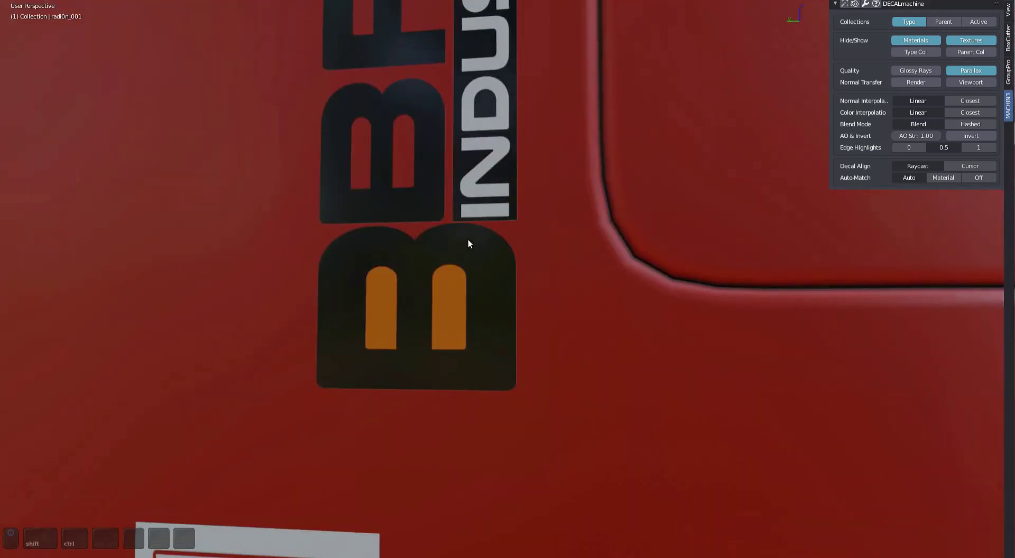
pyautogui.keyDown('ctrl'); pyautogui.moveTo(469, 239); pyautogui.dragTo(492, 261, button='middle'); pyautogui.keyUp('ctrl')
pyautogui.click(499, 245)
pyautogui.keyDown('shift'); pyautogui.moveTo(462, 215); pyautogui.dragTo(466, 267, button='middle'); pyautogui.keyUp('shift')
pyautogui.scroll(4, 465, 267)
pyautogui.scroll(-5, 464, 271)
pyautogui.scroll(6, 463, 272)
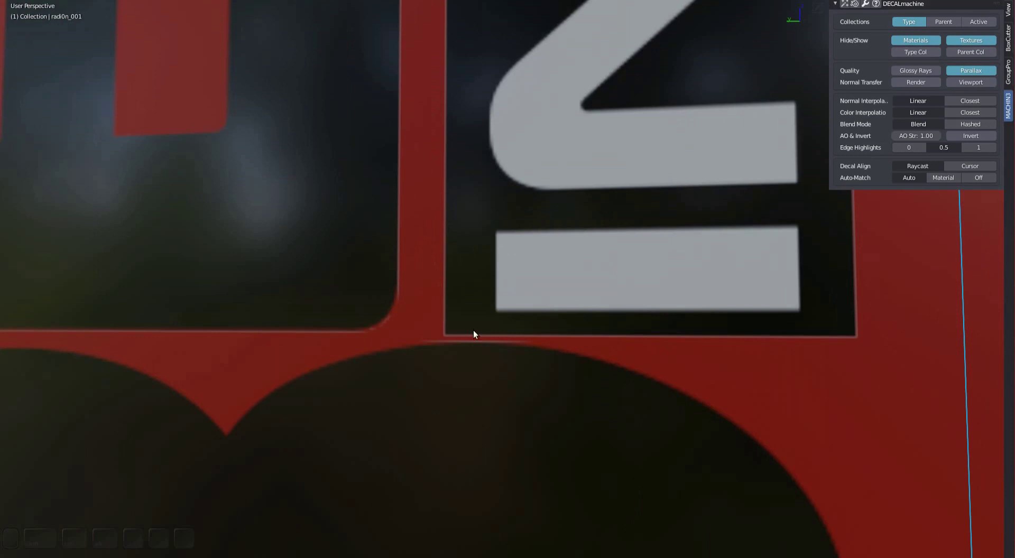
# - Switch the logo decal's texture interpolation to Closest with the Adjust tool and check its lettering edges
pyautogui.scroll(-6, 479, 342)
pyautogui.keyDown('shift'); pyautogui.moveTo(741, 409); pyautogui.dragTo(601, 332, button='middle'); pyautogui.keyUp('shift')
pyautogui.press('d')
pyautogui.press('n')
pyautogui.rightClick(595, 331)
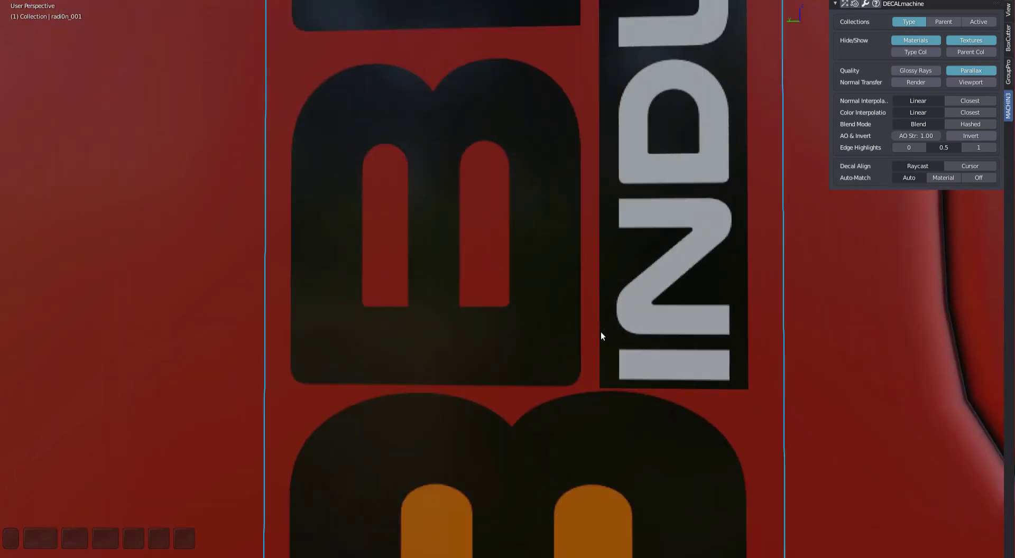
pyautogui.scroll(6, 603, 359)
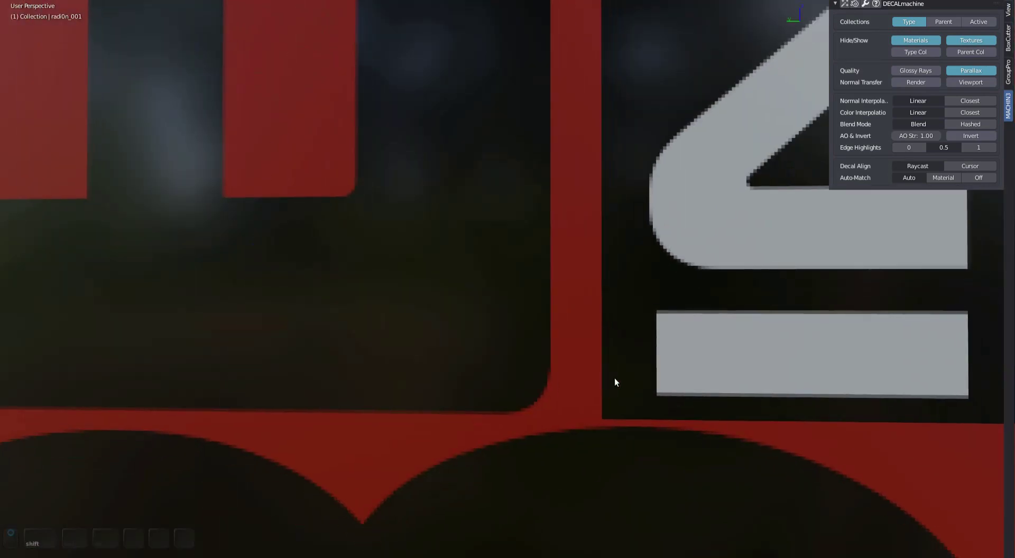
# - Toggle the global Color Interpolation between Closest and Linear, comparing the INDUSTRIES logo's lettering edges up close
pyautogui.press('d')
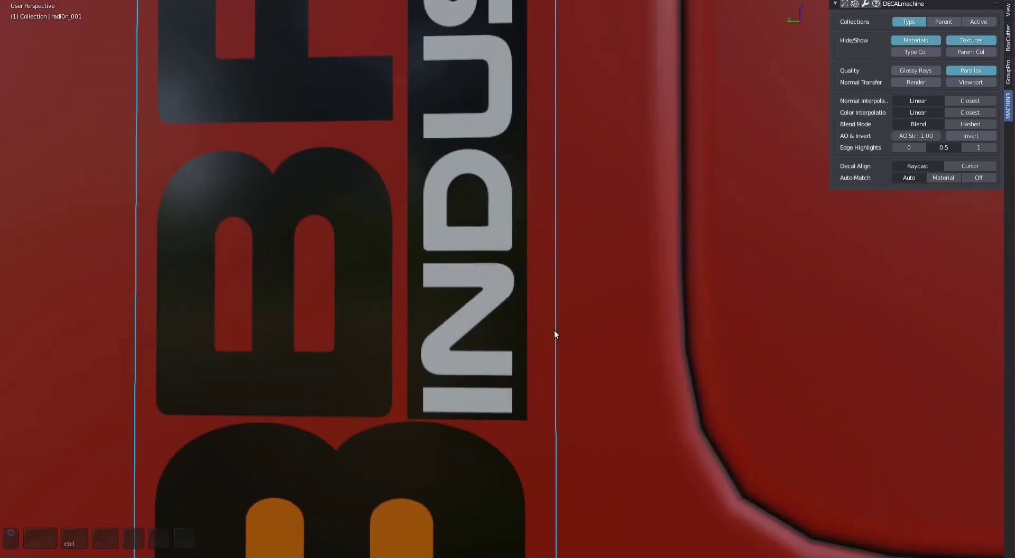
pyautogui.scroll(1, 557, 339)
pyautogui.keyDown('ctrl'); pyautogui.moveTo(561, 345); pyautogui.dragTo(482, 285, button='middle'); pyautogui.keyUp('ctrl')
pyautogui.click(970, 116)
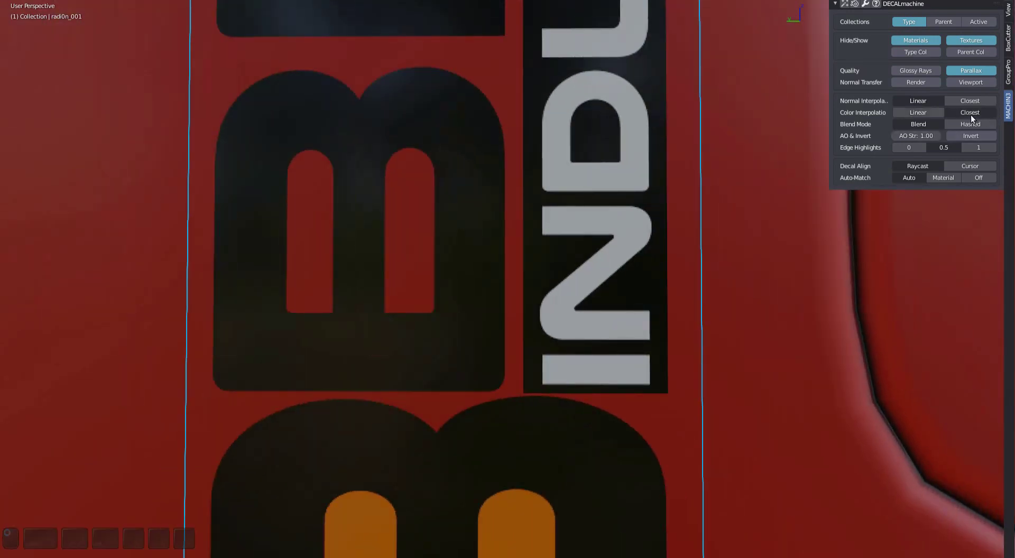
pyautogui.click(935, 113)
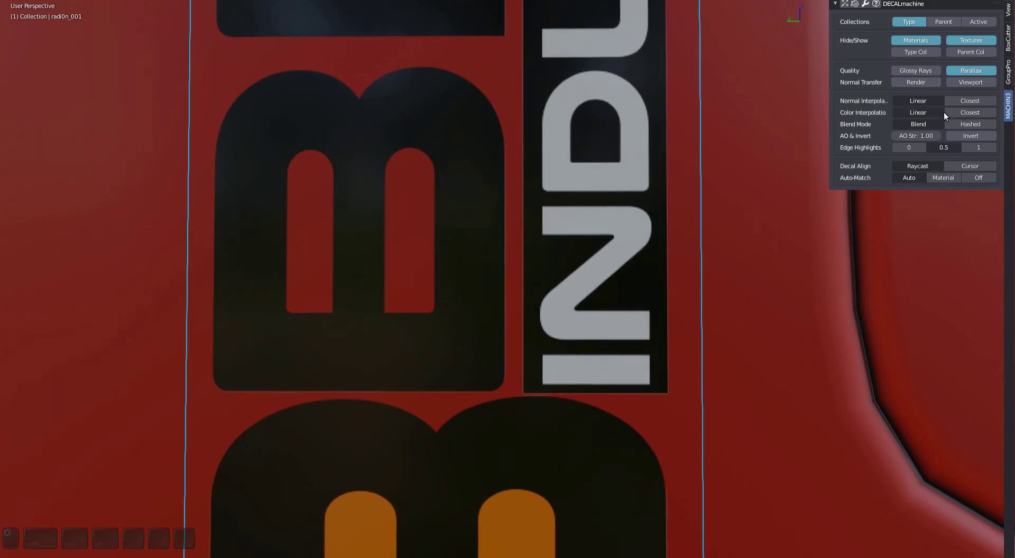
pyautogui.scroll(5, 561, 239)
pyautogui.click(959, 114)
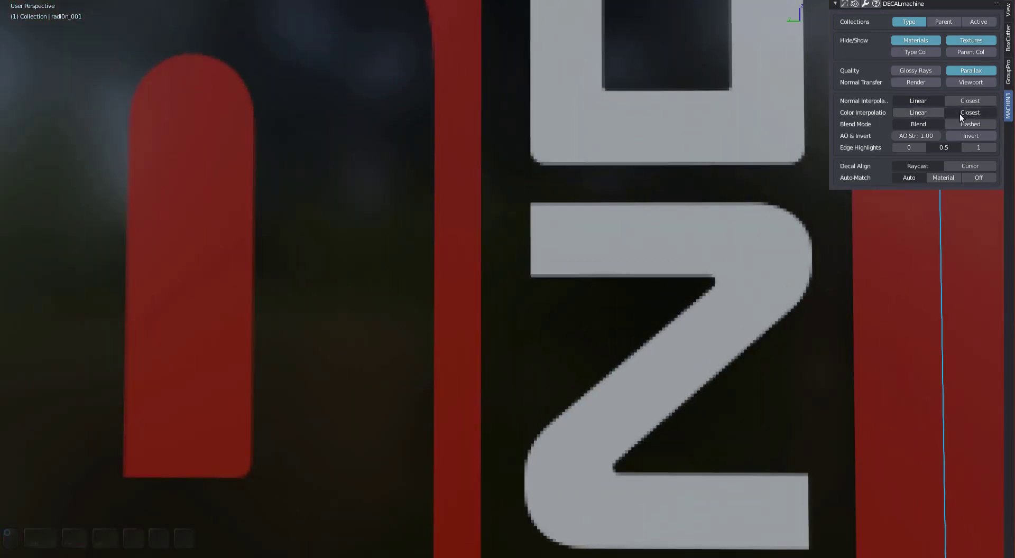
pyautogui.click(922, 113)
pyautogui.click(960, 111)
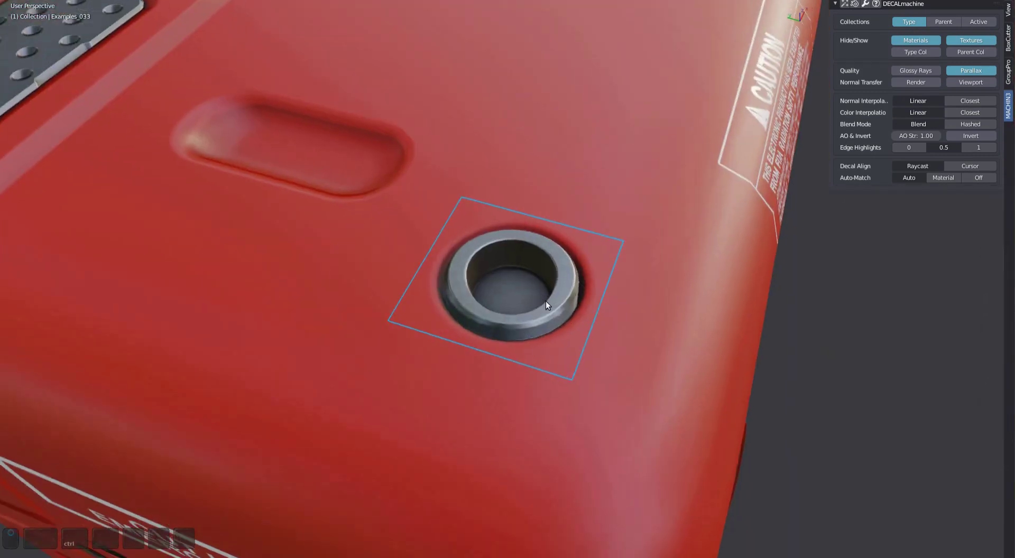
# - Toggle the texture interpolation of the round metal socket decal on the cube's top with the Adjust tool, comparing its edges up close
pyautogui.keyDown('ctrl'); pyautogui.moveTo(546, 301); pyautogui.dragTo(585, 338, button='middle'); pyautogui.keyUp('ctrl')
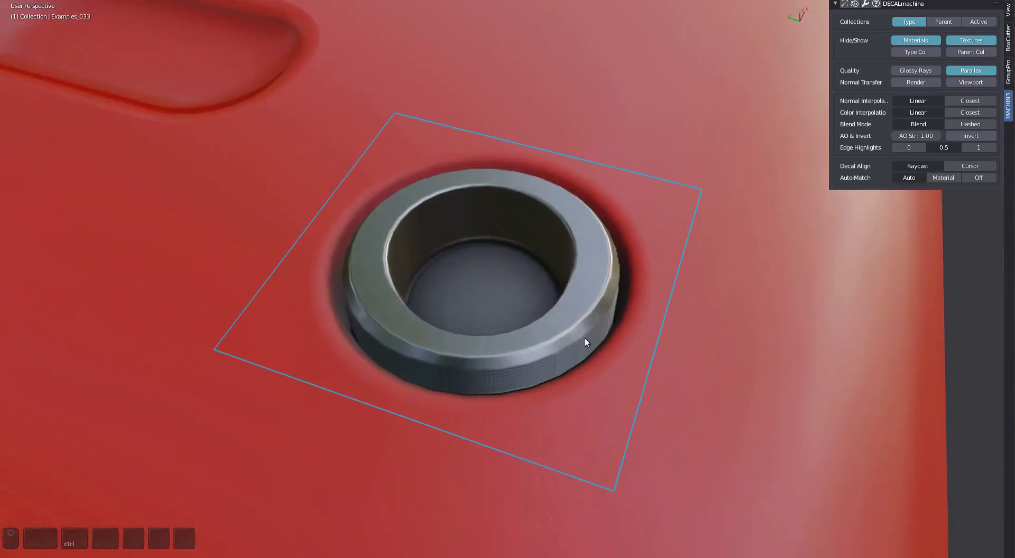
pyautogui.press('d')
pyautogui.click(678, 354)
pyautogui.press('n')
pyautogui.click(678, 355)
pyautogui.moveTo(678, 354); pyautogui.dragTo(676, 354, button='middle')
pyautogui.scroll(2, 643, 356)
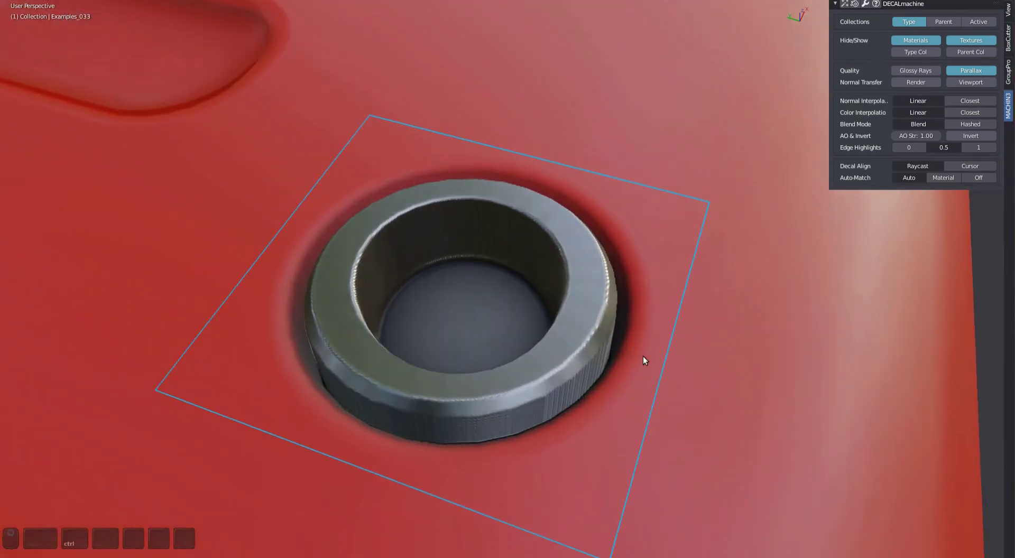
pyautogui.hotkey('alt', 'a')
pyautogui.press('c')
pyautogui.press('c')
pyautogui.press('c')
pyautogui.press('c')
pyautogui.click(696, 373)
pyautogui.scroll(-10, 686, 361)
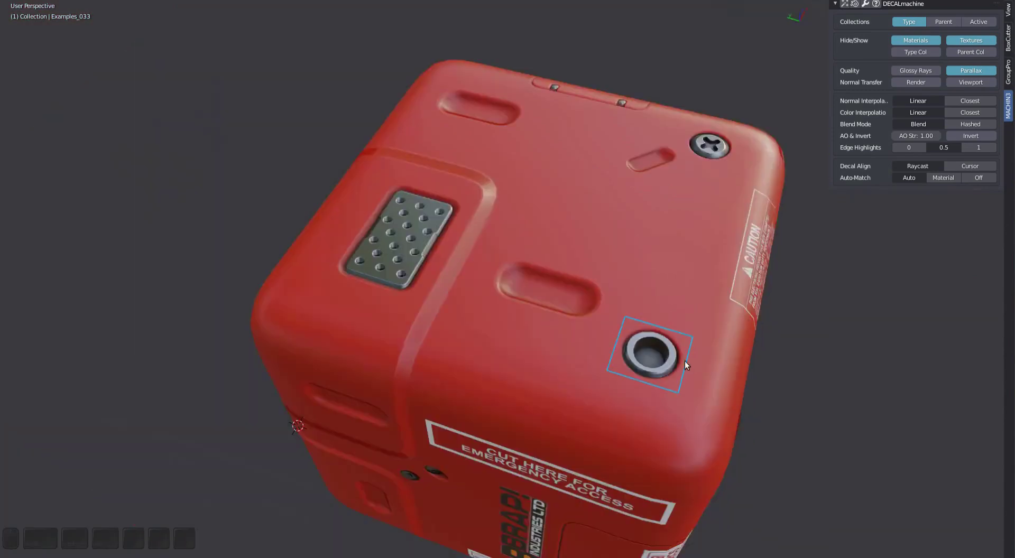
# - Toggle the texture interpolation of the cross-head screw decal on the cube's top with the Adjust tool, comparing both modes up close
pyautogui.moveTo(684, 361)
pyautogui.mouseDown(button='middle')
pyautogui.moveTo(576, 349)
pyautogui.moveTo(545, 328)
pyautogui.moveTo(659, 408)
pyautogui.moveTo(687, 413)
pyautogui.moveTo(496, 232)
pyautogui.mouseUp(button='middle')
pyautogui.click(576, 349)
pyautogui.press('d')
pyautogui.press('a')
pyautogui.press('c')
pyautogui.press('c')
pyautogui.click(687, 413)
pyautogui.keyDown('ctrl'); pyautogui.moveTo(496, 232); pyautogui.dragTo(522, 388, button='middle'); pyautogui.keyUp('ctrl')
pyautogui.press('d')
pyautogui.press('a')
pyautogui.press('c')
pyautogui.press('c')
pyautogui.click(614, 352)
pyautogui.scroll(-6, 609, 350)
pyautogui.scroll(-5, 522, 389)
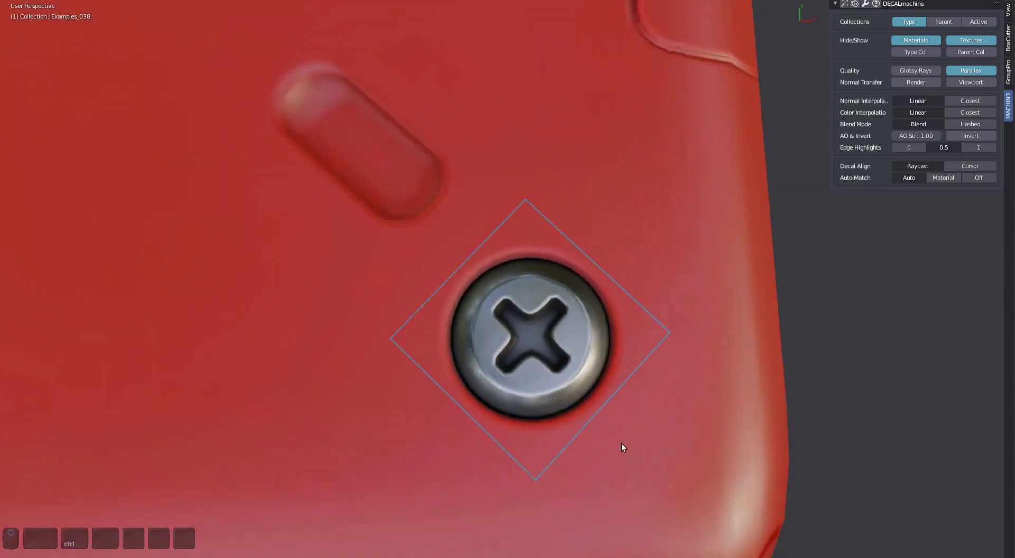
# - Insert the decal with four square recesses onto the hatch panel that wraps the cube's rounded upper edge
pyautogui.moveTo(621, 444); pyautogui.dragTo(411, 310, button='middle')
pyautogui.scroll(-3, 530, 311)
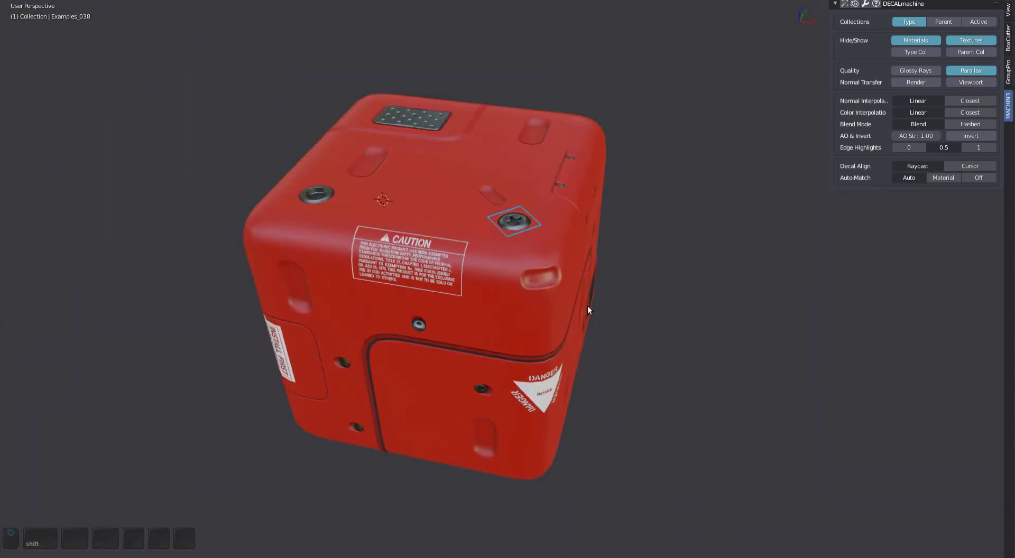
pyautogui.moveTo(680, 199); pyautogui.dragTo(578, 239, button='middle')
pyautogui.keyDown('ctrl'); pyautogui.moveTo(579, 238); pyautogui.dragTo(487, 266, button='middle'); pyautogui.keyUp('ctrl')
pyautogui.scroll(2, 487, 266)
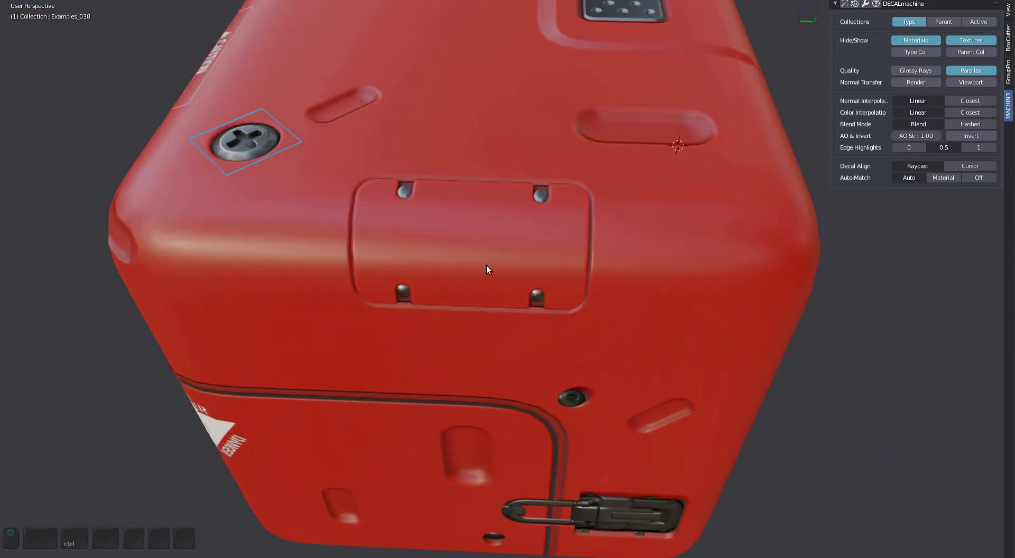
pyautogui.press('d')
pyautogui.click(403, 303)
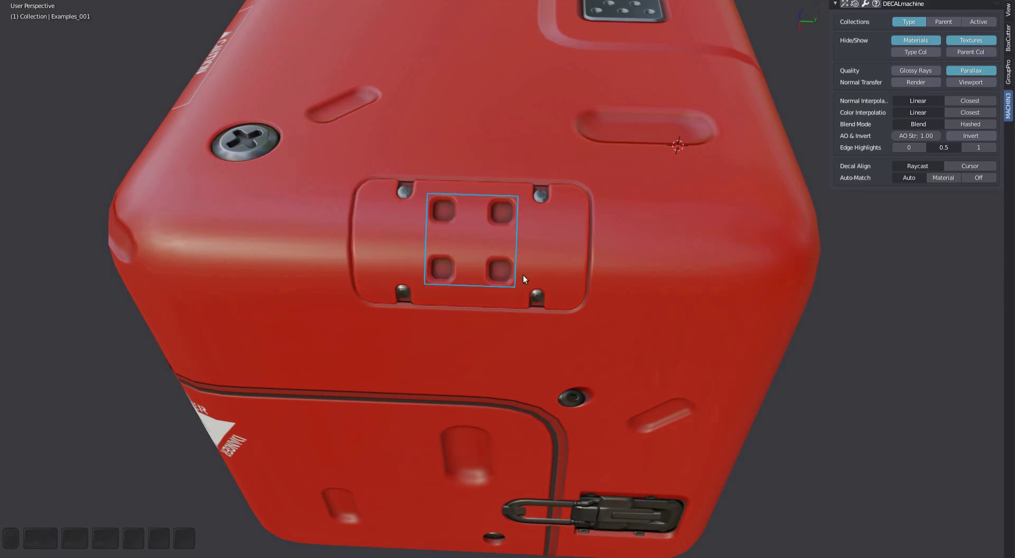
# - Project the four-recess decal onto the cube's rounded edge so that it follows the curvature of the hatch panel
pyautogui.moveTo(521, 213); pyautogui.dragTo(516, 232, button='middle')
pyautogui.keyDown('shift'); pyautogui.moveTo(517, 232); pyautogui.dragTo(528, 296, button='middle'); pyautogui.keyUp('shift')
pyautogui.press('d')
pyautogui.click(545, 197)
pyautogui.moveTo(527, 296); pyautogui.dragTo(514, 275, button='middle')
pyautogui.press('d')
pyautogui.click(577, 275)
pyautogui.click(572, 224)
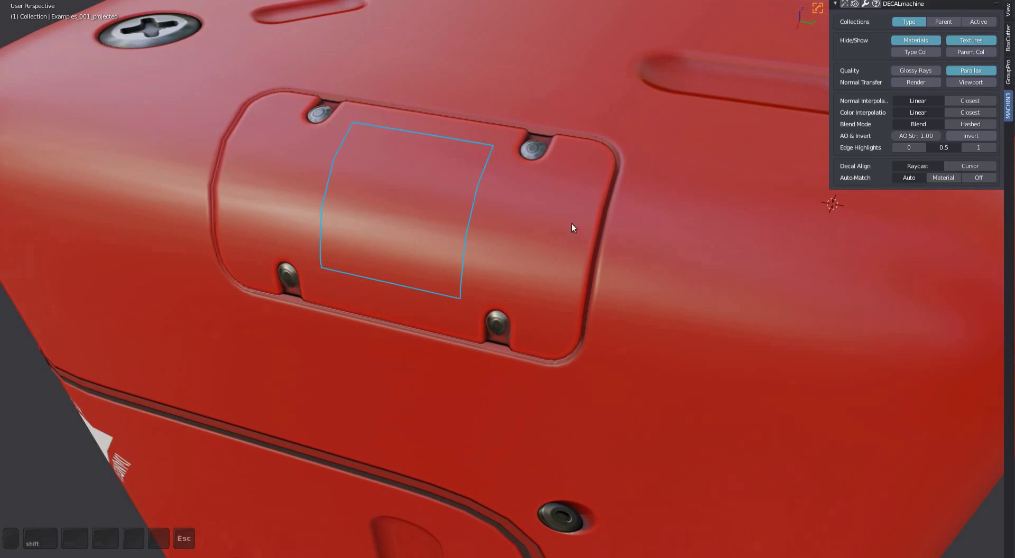
# - Toggle the projected four-recess decal between alpha Blend and Hashed with the Adjust tool, leave it on Hashed and clear the selection
pyautogui.keyDown('shift'); pyautogui.moveTo(572, 224); pyautogui.dragTo(586, 234, button='middle'); pyautogui.keyUp('shift')
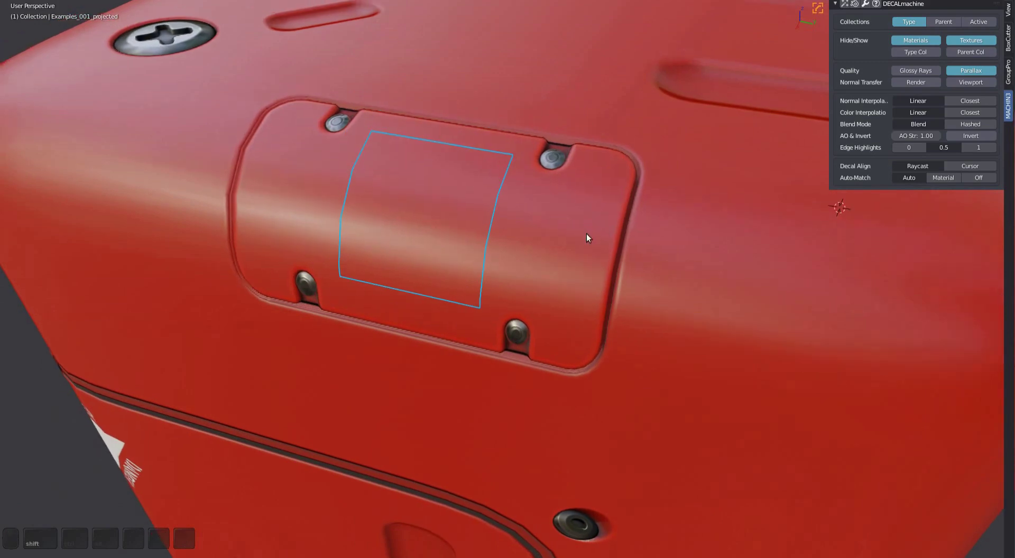
pyautogui.press('d')
pyautogui.click(604, 251)
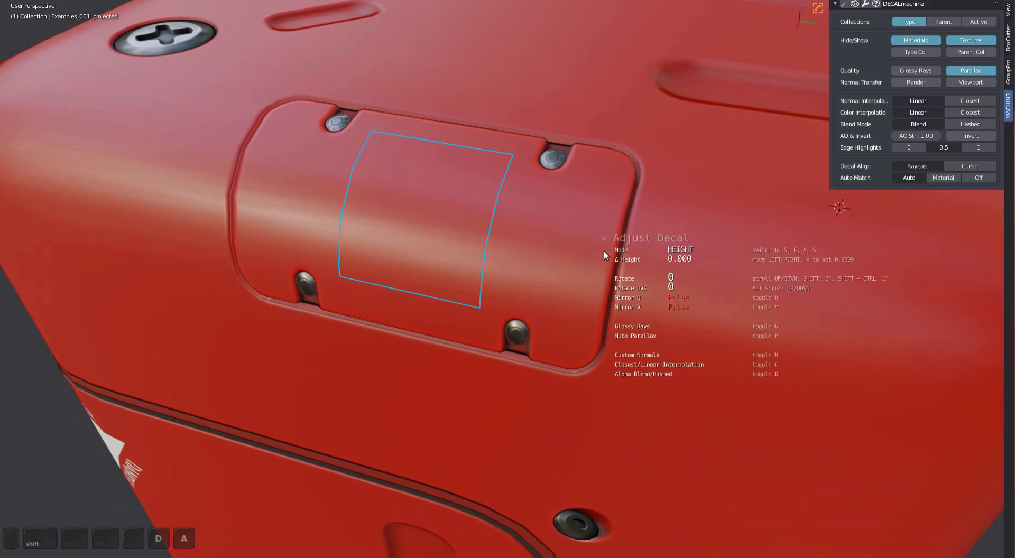
pyautogui.press('x')
pyautogui.press('b')
pyautogui.press('b')
pyautogui.press('b')
pyautogui.press('b')
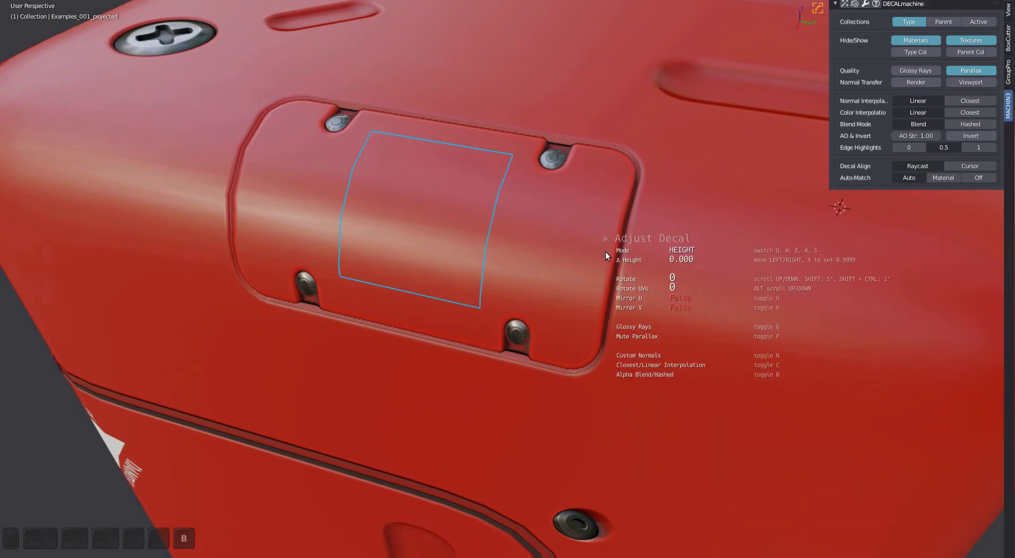
pyautogui.press('b')
pyautogui.press('b')
pyautogui.press('b')
pyautogui.click(605, 252)
pyautogui.moveTo(605, 251); pyautogui.dragTo(571, 240, button='middle')
pyautogui.hotkey('alt', 'a')
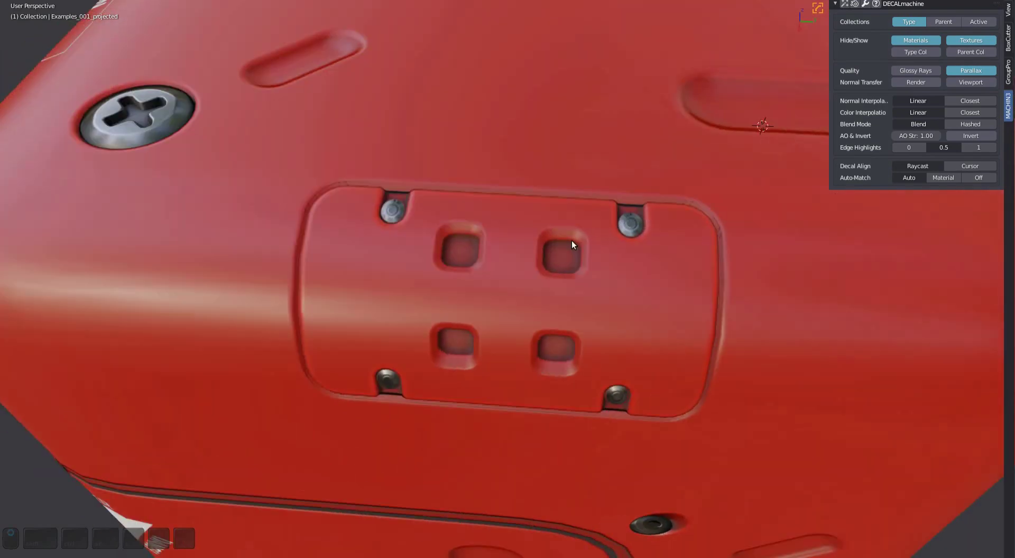
# - Set the global Blend Mode to Hashed for all decals and look over the cube's top and sides
pyautogui.click(553, 315)
pyautogui.keyDown('shift'); pyautogui.moveTo(552, 316); pyautogui.dragTo(503, 277, button='middle'); pyautogui.keyUp('shift')
pyautogui.hotkey('alt', 'a')
pyautogui.click(978, 125)
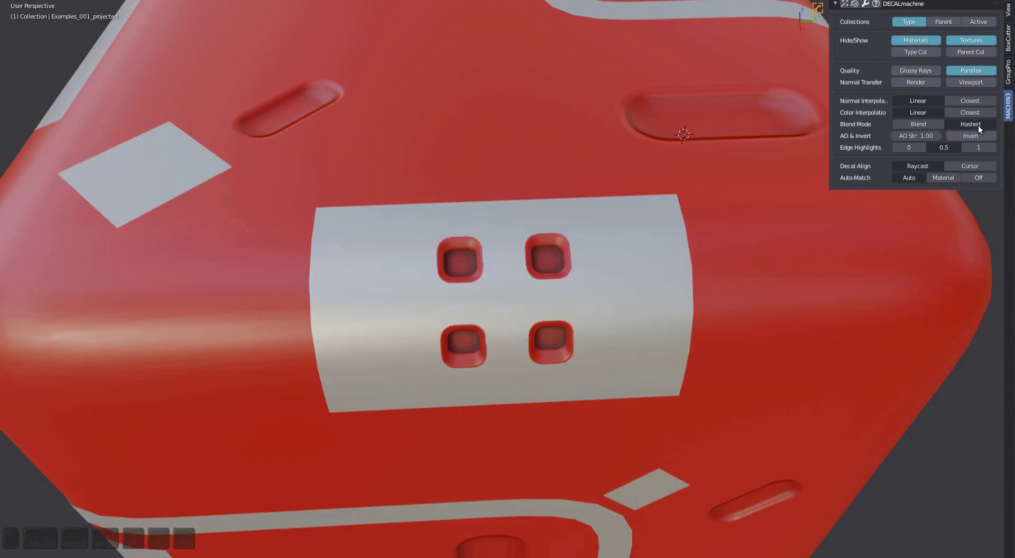
pyautogui.moveTo(607, 230); pyautogui.dragTo(672, 248, button='middle')
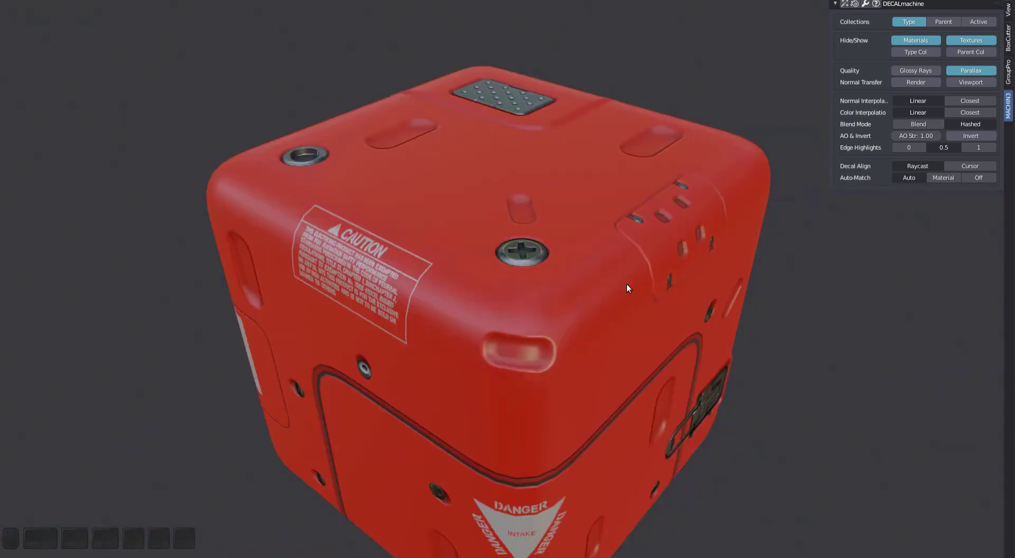
pyautogui.moveTo(626, 284); pyautogui.dragTo(593, 262, button='middle')
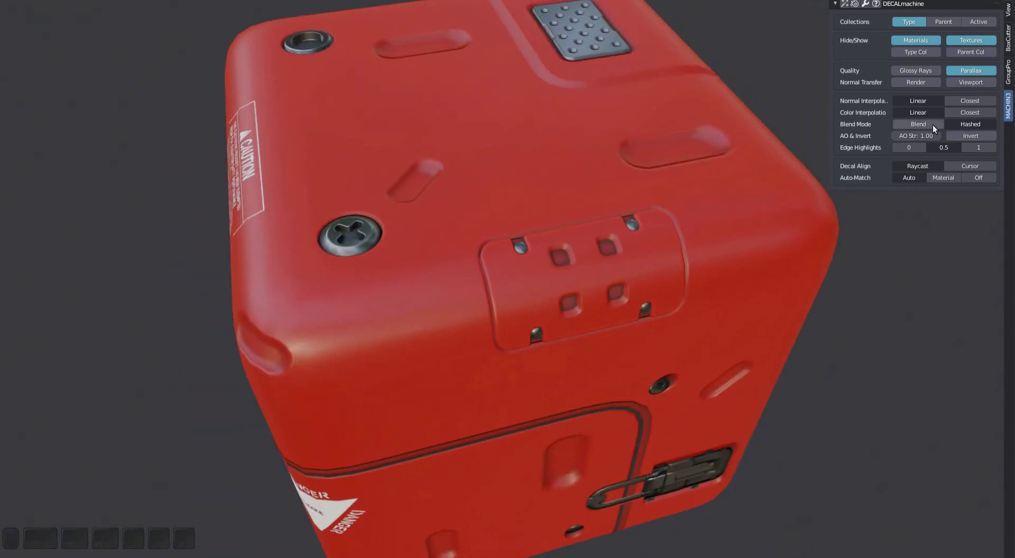
# - Switch the global Blend Mode back and forth between Blend and Hashed for comparison, ending on Blend
pyautogui.click(920, 124)
pyautogui.click(962, 123)
pyautogui.click(928, 121)
pyautogui.click(962, 124)
pyautogui.click(922, 123)
# - Select the four-recess decal and bring its recesses back into view over the hatch panel with the Adjust tool
pyautogui.keyDown('shift'); pyautogui.moveTo(610, 284); pyautogui.dragTo(561, 219, button='middle'); pyautogui.keyUp('shift')
pyautogui.hotkey('shift', 'pageup')
pyautogui.click(577, 280)
pyautogui.press('d')
pyautogui.press('a')
pyautogui.click(579, 280)
pyautogui.scroll(-3, 517, 295)
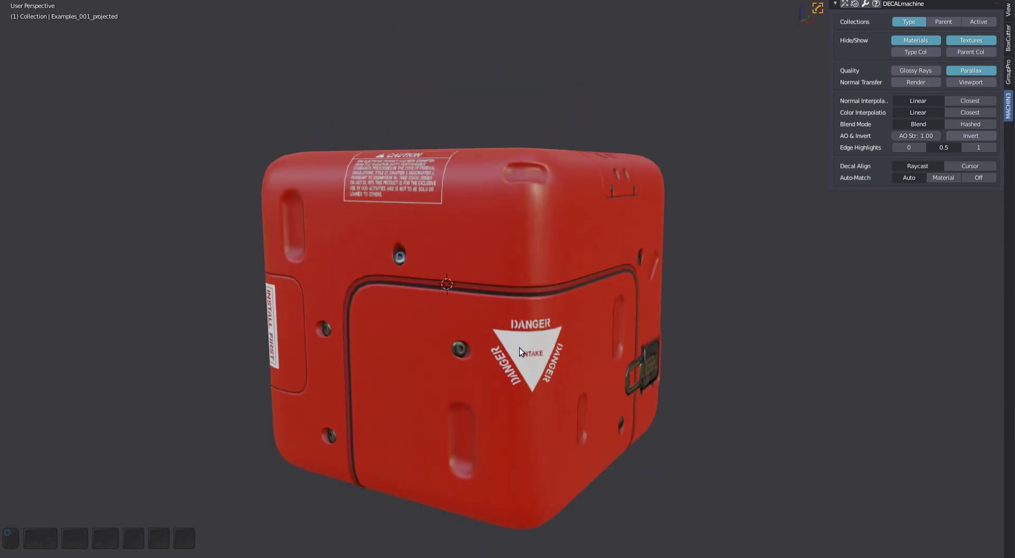
# - Select the DANGER INTAKE triangle decal on the cube's vertical edge and invert it with the Adjust tool
pyautogui.click(519, 348)
pyautogui.keyDown('ctrl'); pyautogui.moveTo(520, 348); pyautogui.dragTo(659, 328, button='middle'); pyautogui.keyUp('ctrl')
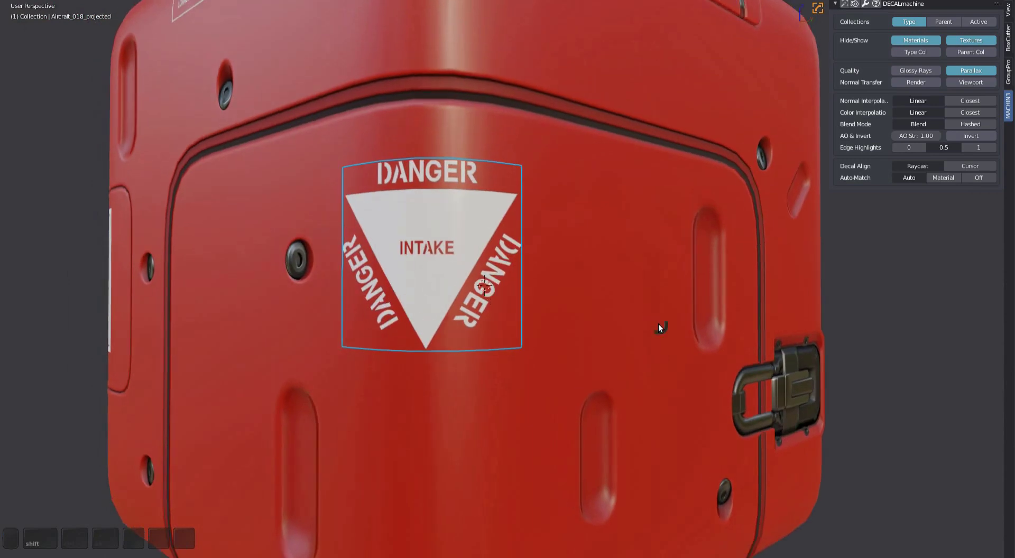
pyautogui.press('d')
pyautogui.press('a')
pyautogui.press('i')
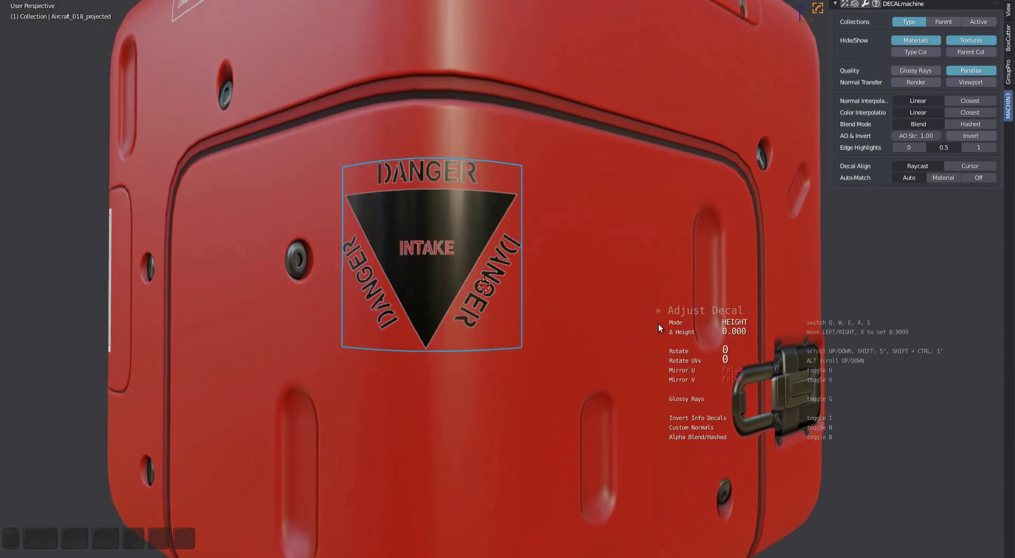
pyautogui.click(658, 324)
pyautogui.moveTo(463, 197); pyautogui.dragTo(556, 325, button='middle')
pyautogui.keyDown('shift'); pyautogui.moveTo(555, 325); pyautogui.dragTo(560, 294, button='middle'); pyautogui.keyUp('shift')
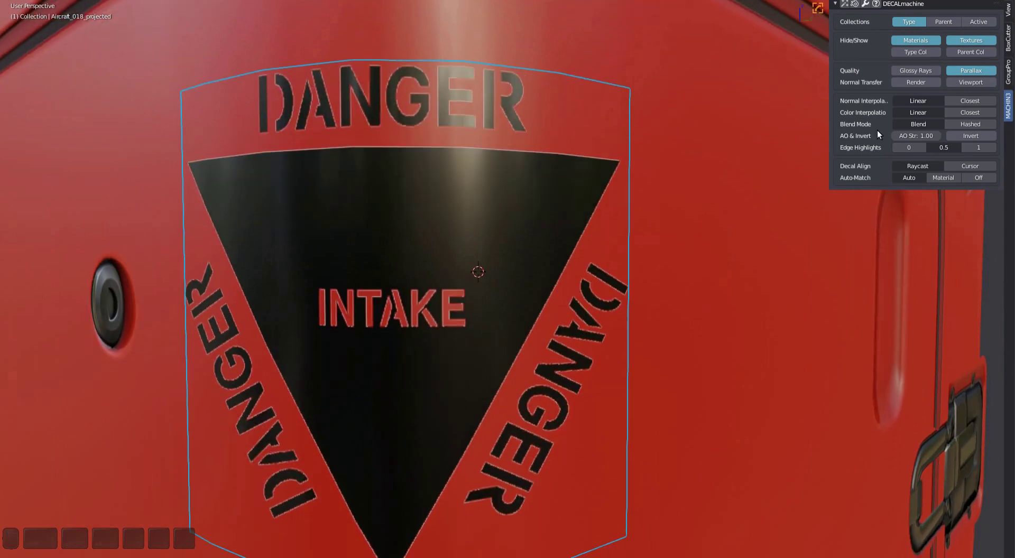
# - Switch the inverted DANGER INTAKE decal's texture interpolation to Closest with the Adjust tool
pyautogui.press('d')
pyautogui.press('a')
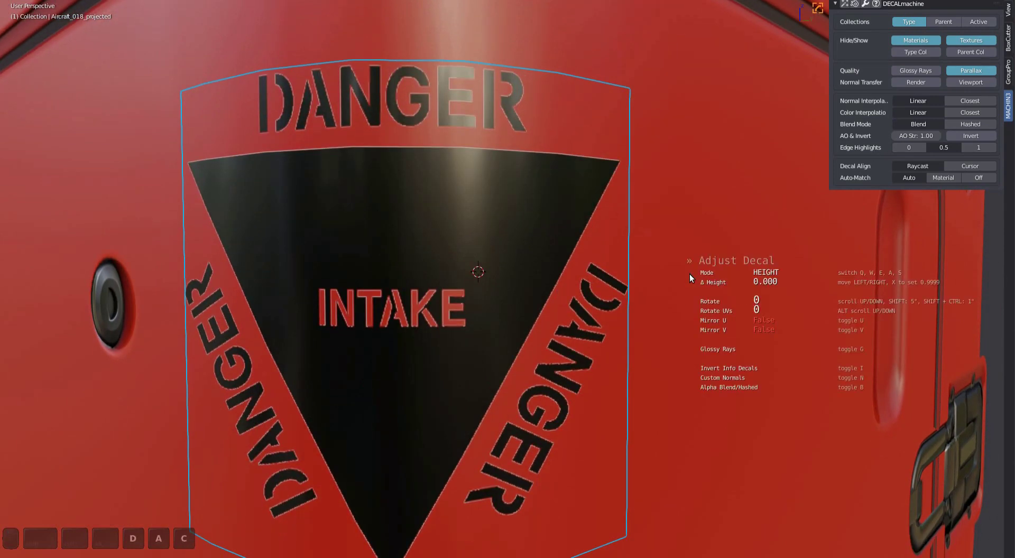
pyautogui.press('b')
pyautogui.click(689, 273)
pyautogui.keyDown('ctrl'); pyautogui.moveTo(532, 329); pyautogui.dragTo(505, 287, button='middle'); pyautogui.keyUp('ctrl')
pyautogui.moveTo(504, 287); pyautogui.dragTo(535, 322, button='middle')
# - Select the CAUTION text decal on the cube's upper edge and invert it with the Adjust tool
pyautogui.click(469, 293)
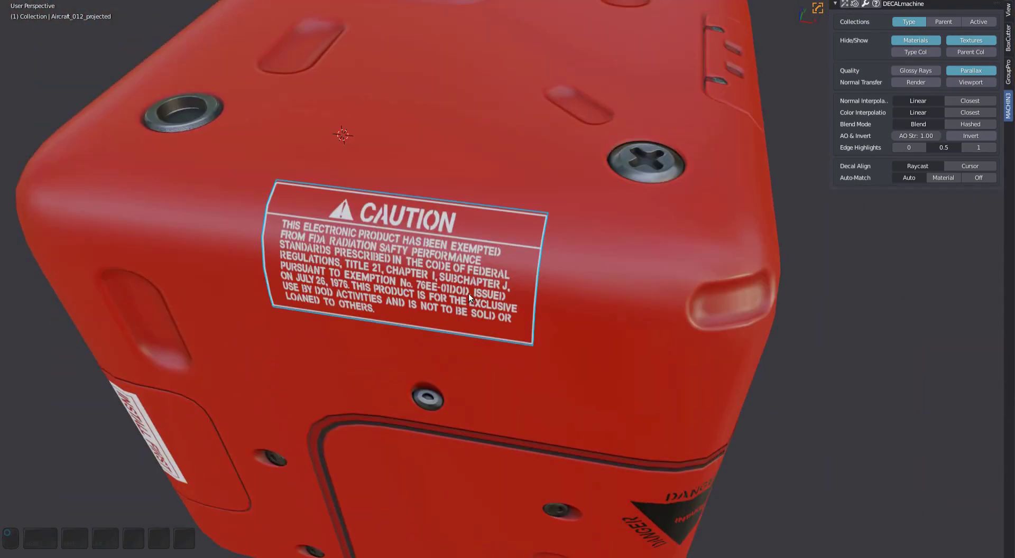
pyautogui.press('d')
pyautogui.keyDown('ctrl'); pyautogui.moveTo(469, 293); pyautogui.dragTo(528, 323, button='middle'); pyautogui.keyUp('ctrl')
pyautogui.press('i')
pyautogui.click(500, 302)
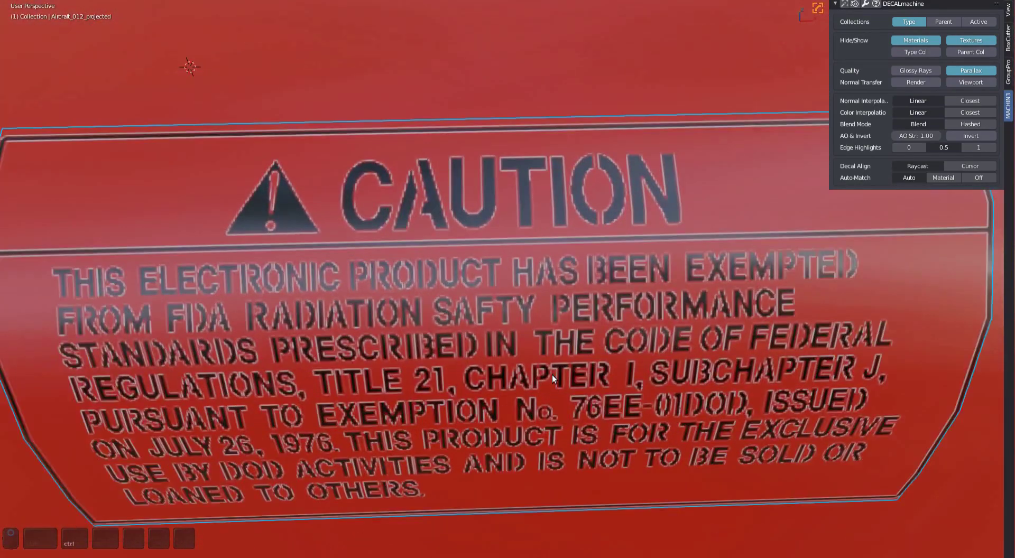